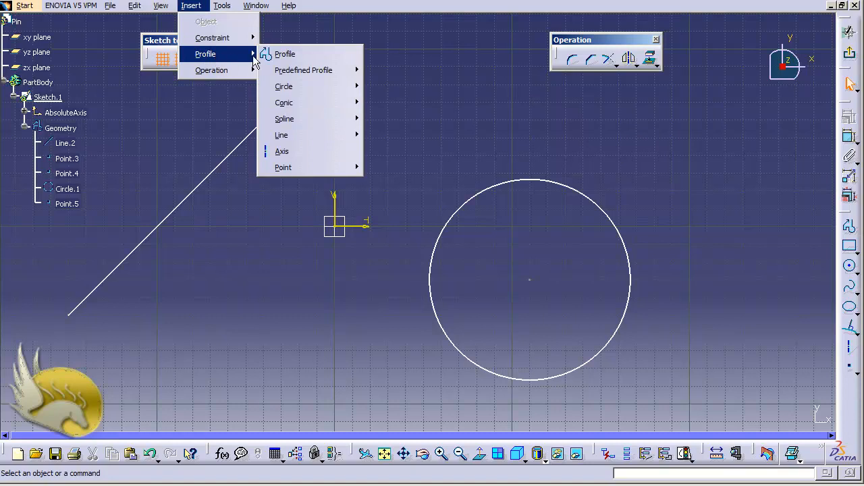
Step: Draw a line normal to the circle, starting from the point H 180 mm, V 70 mm
mouse_move(344, 134)
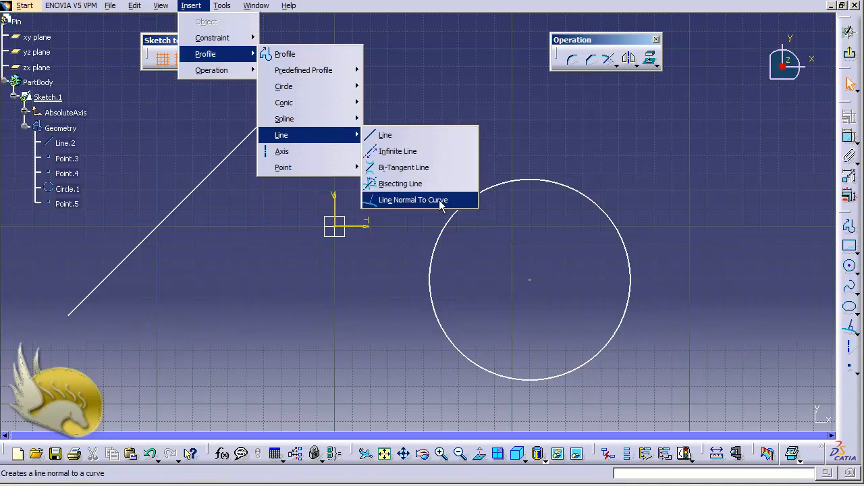
click(416, 199)
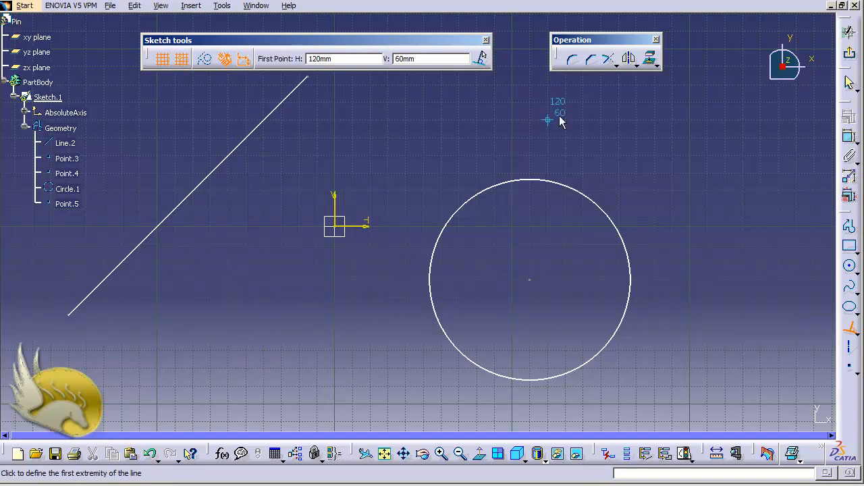
double_click(654, 104)
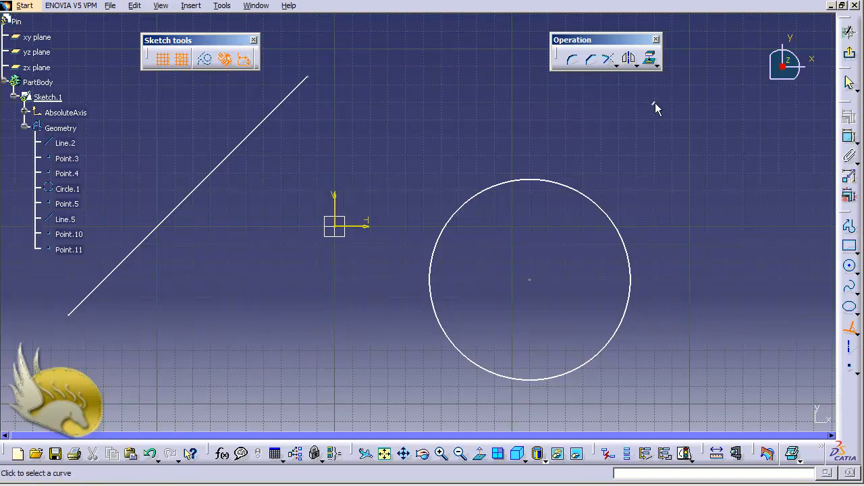
drag(655, 103, 631, 256)
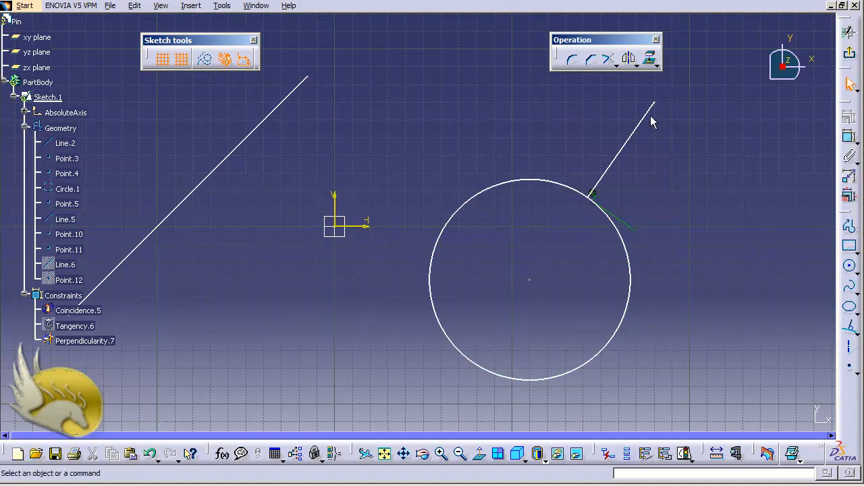
Step: Try setting the normal line's length to 75 mm, and undo the change
double_click(627, 141)
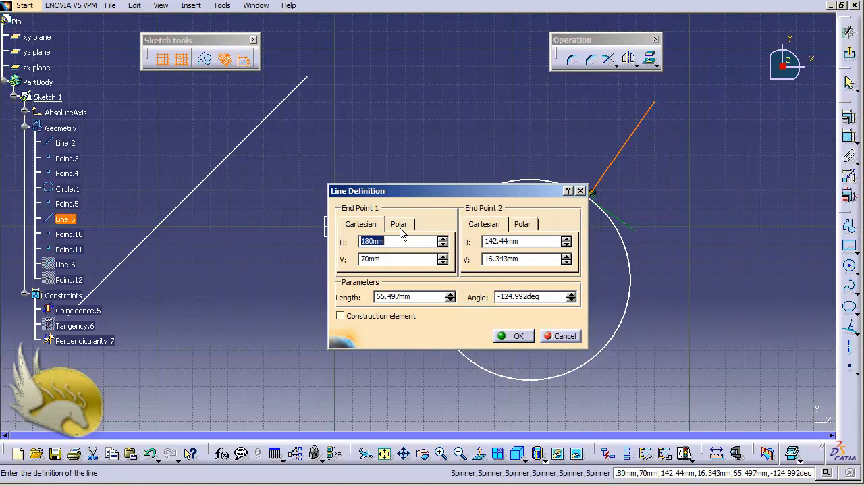
drag(443, 193, 401, 60)
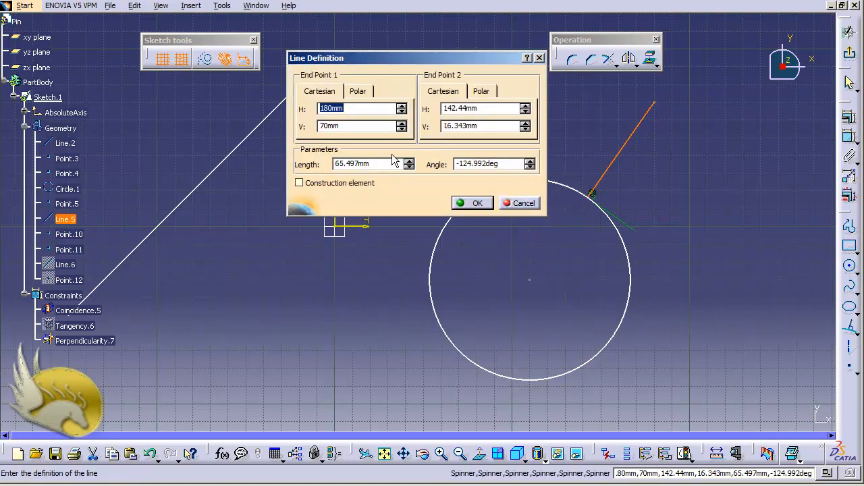
click(342, 126)
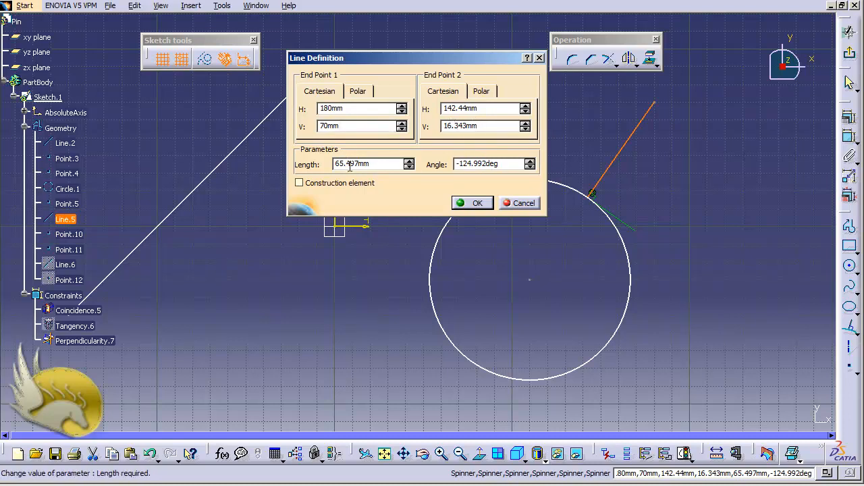
click(383, 165)
drag(382, 166, 331, 164)
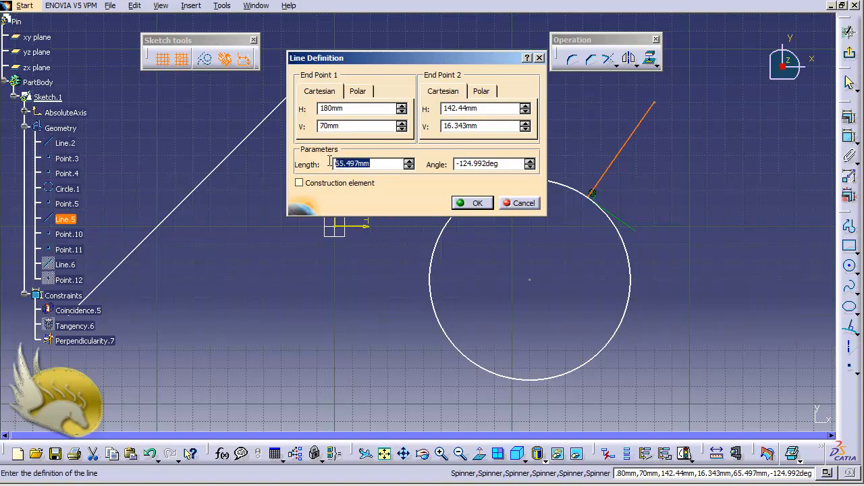
text(75)
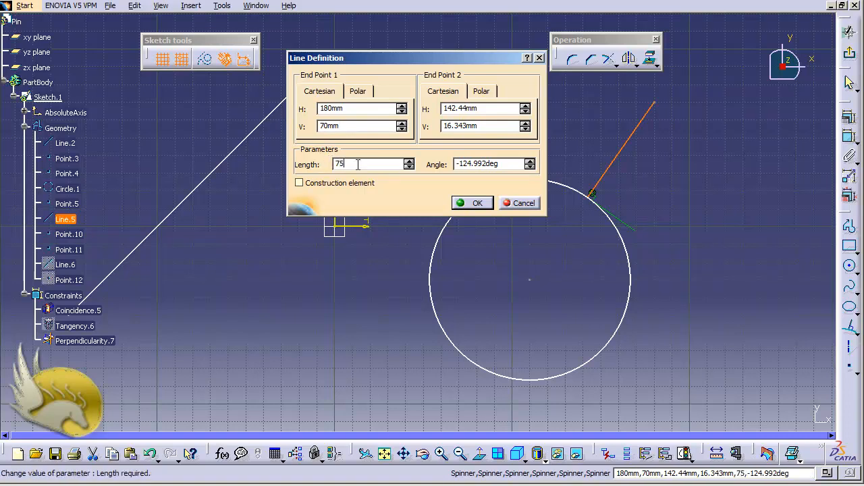
click(468, 204)
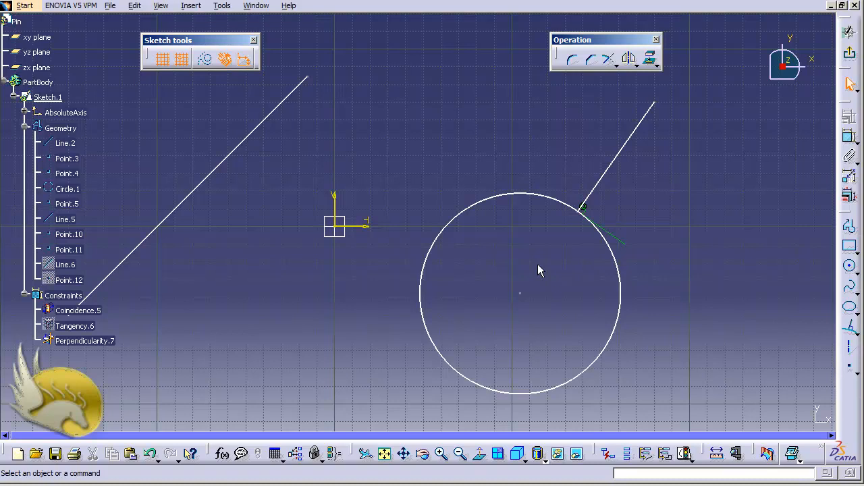
key(ctrl+z)
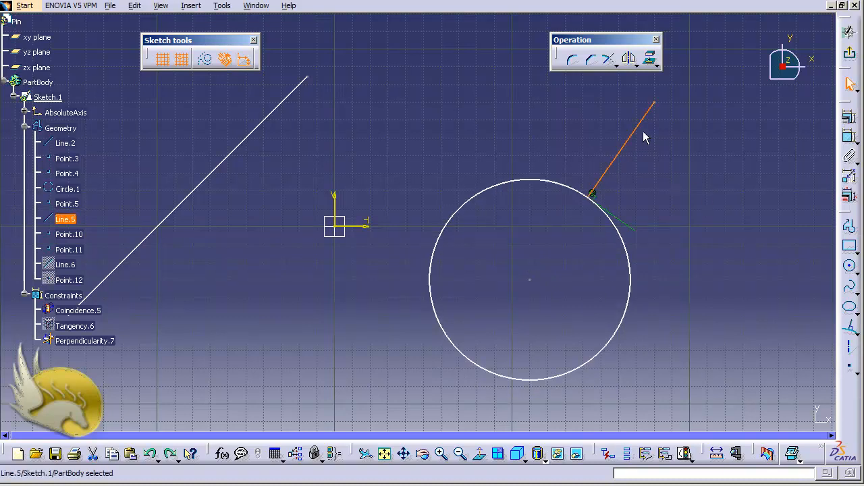
Step: Apply a Fix constraint to the circle's center point
click(529, 279)
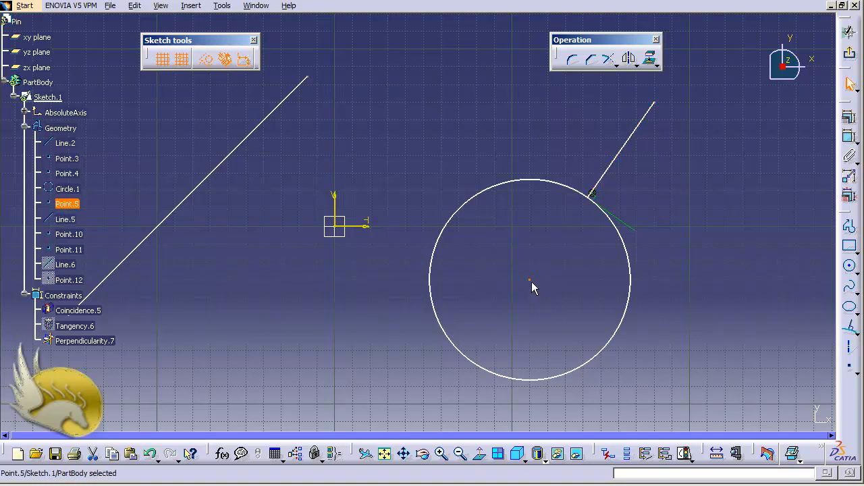
click(849, 117)
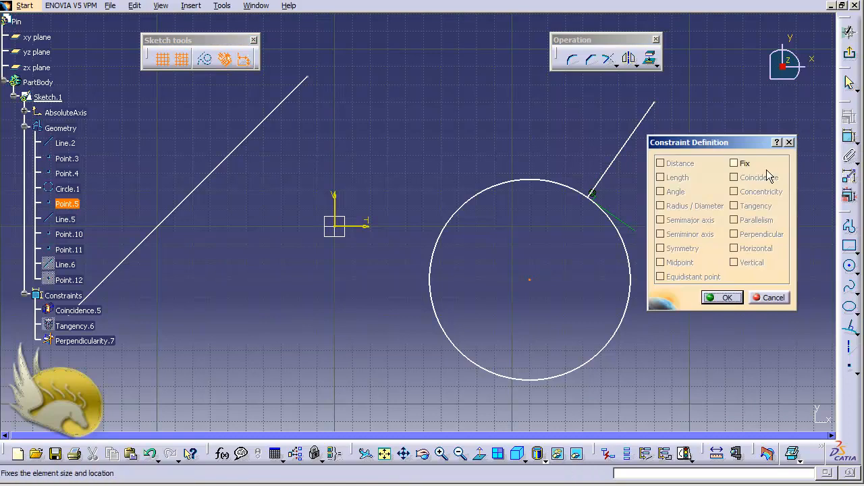
click(743, 164)
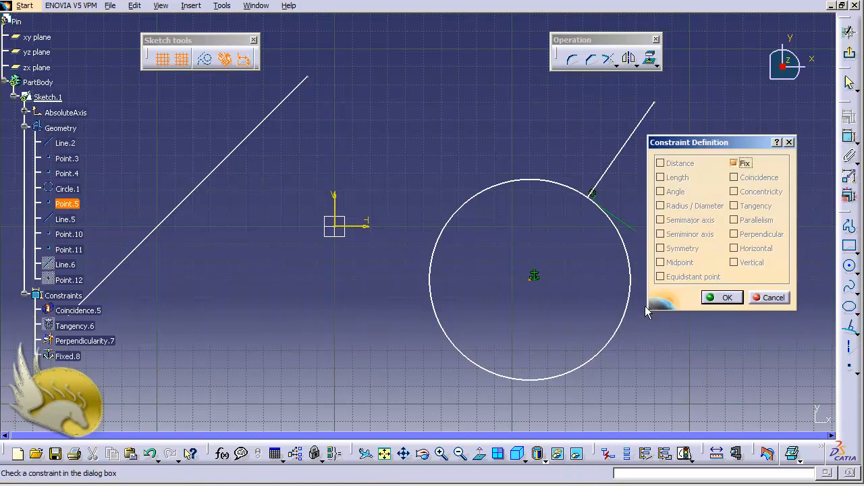
click(714, 301)
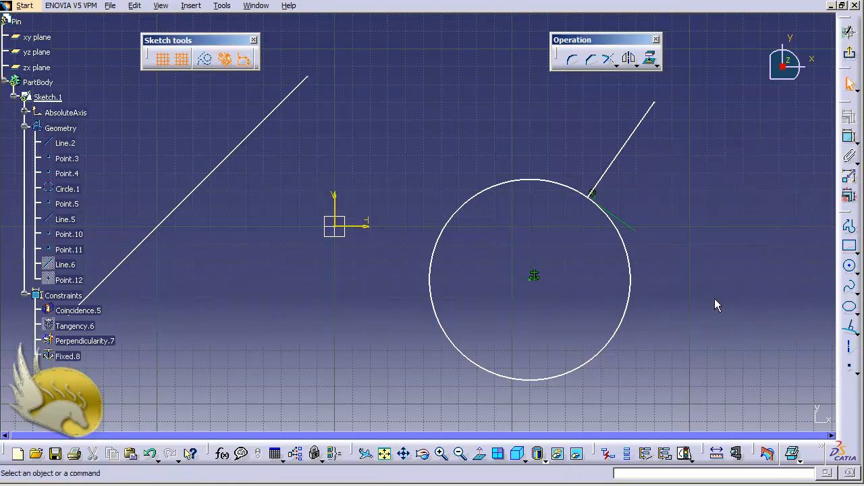
Step: Set the length of the line normal to the circle to 75 mm
double_click(632, 136)
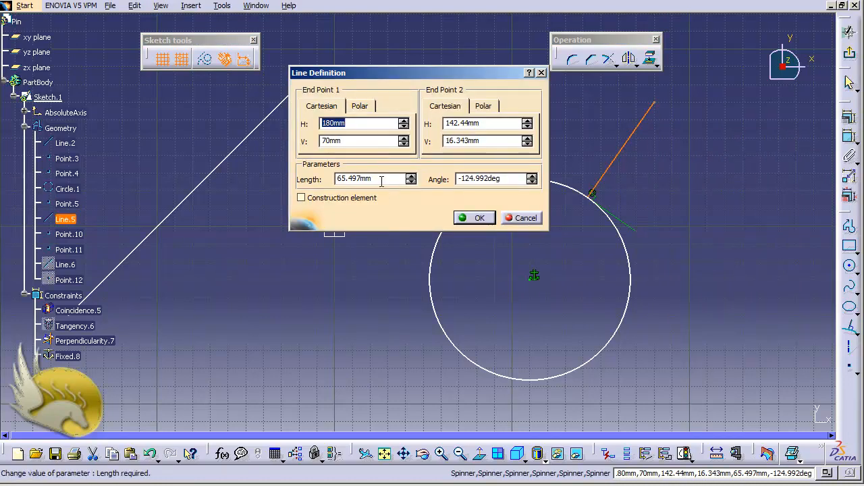
drag(379, 179, 300, 173)
text(75)
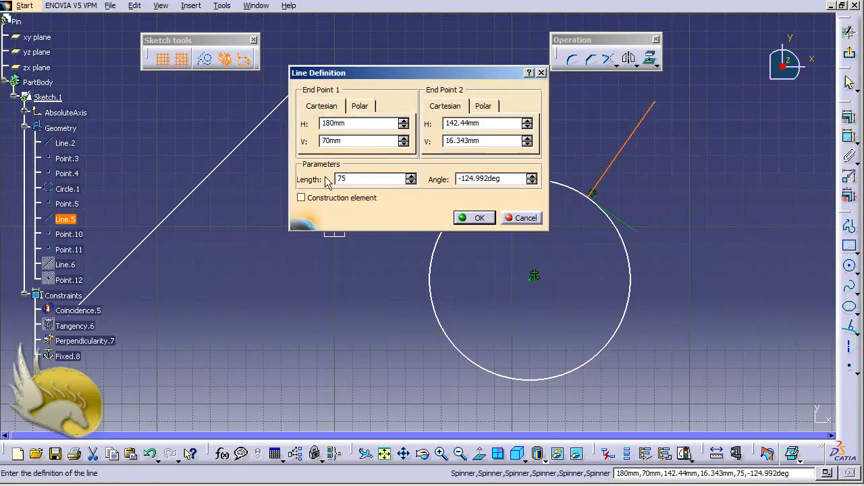
click(476, 217)
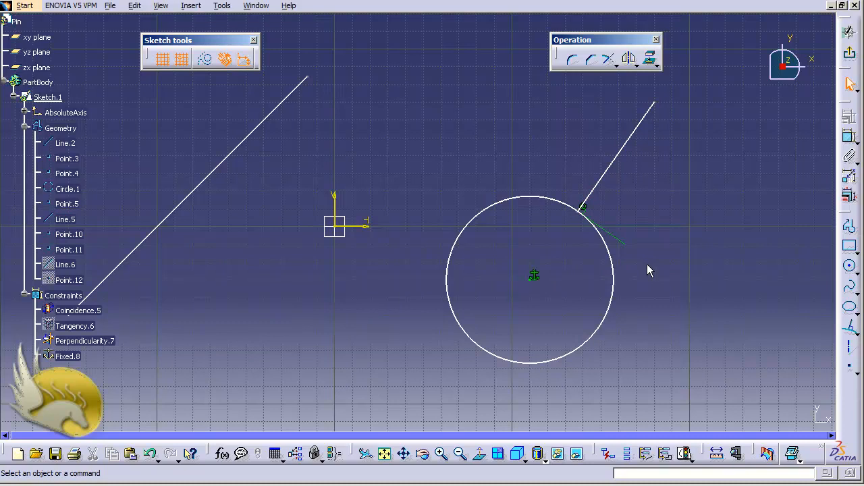
Step: Sketch a second circle of about 28 mm radius to the upper right of the fixed circle
click(850, 266)
click(726, 210)
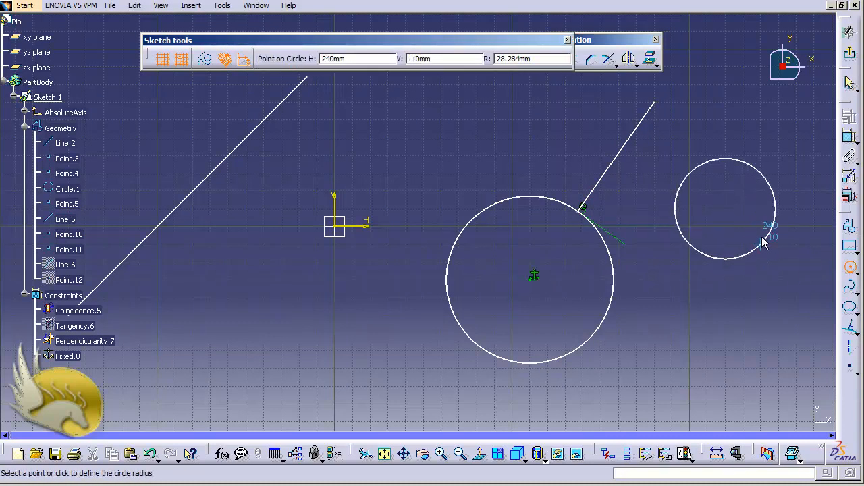
click(770, 232)
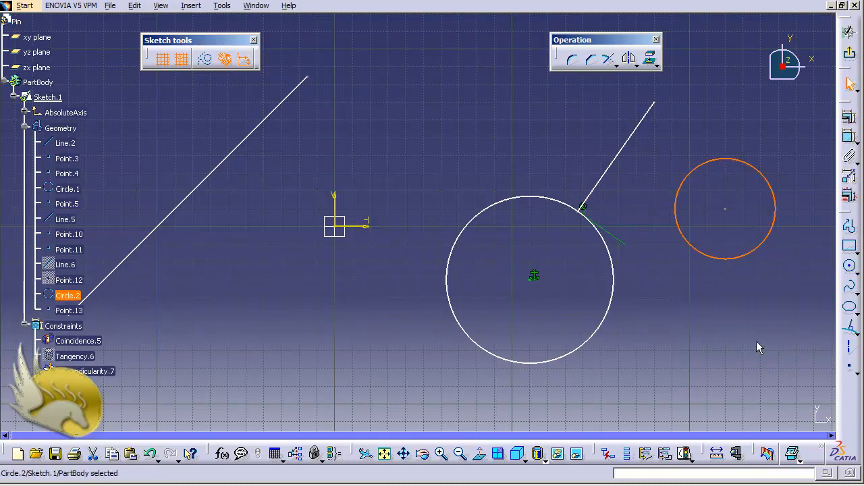
click(665, 273)
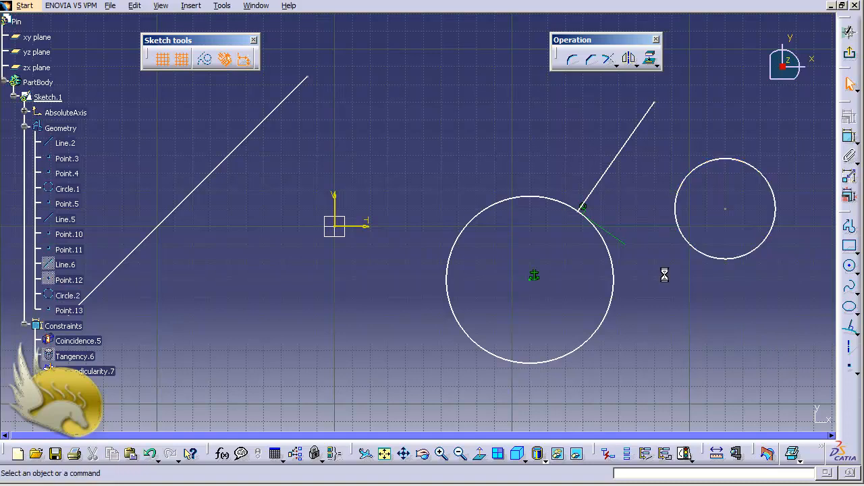
Step: Create a bi-tangent line joining the undersides of the large and small circles
click(191, 7)
mouse_move(233, 54)
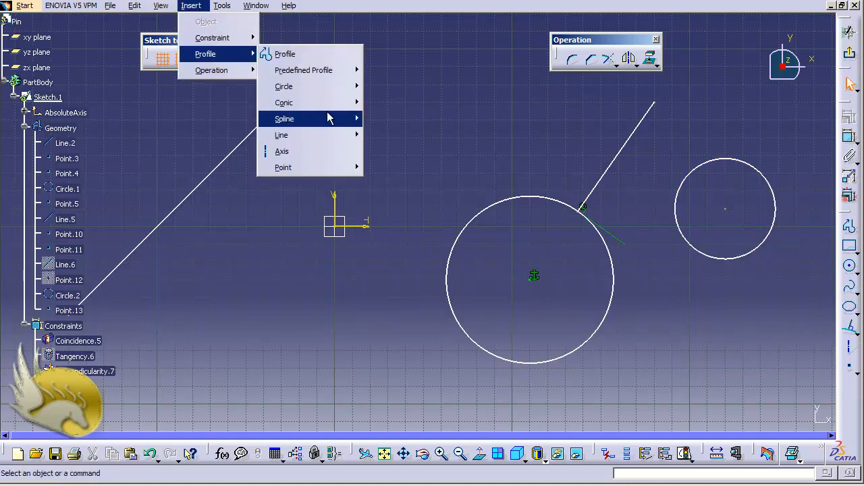
mouse_move(346, 135)
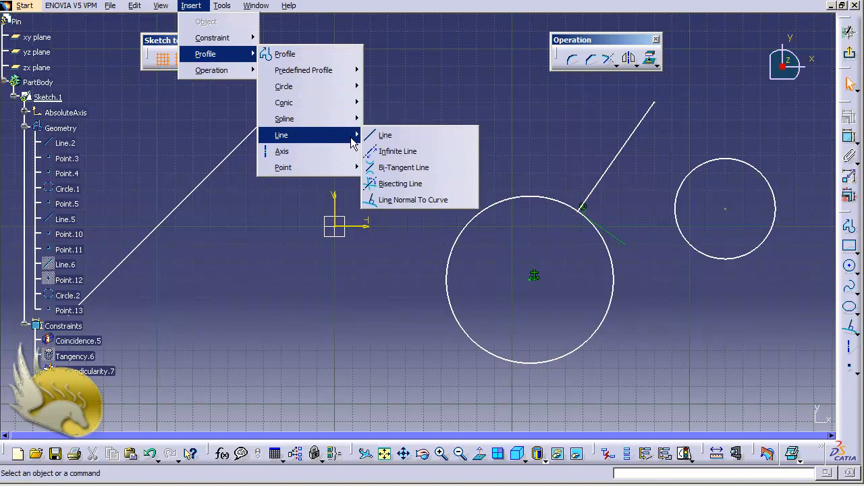
click(410, 169)
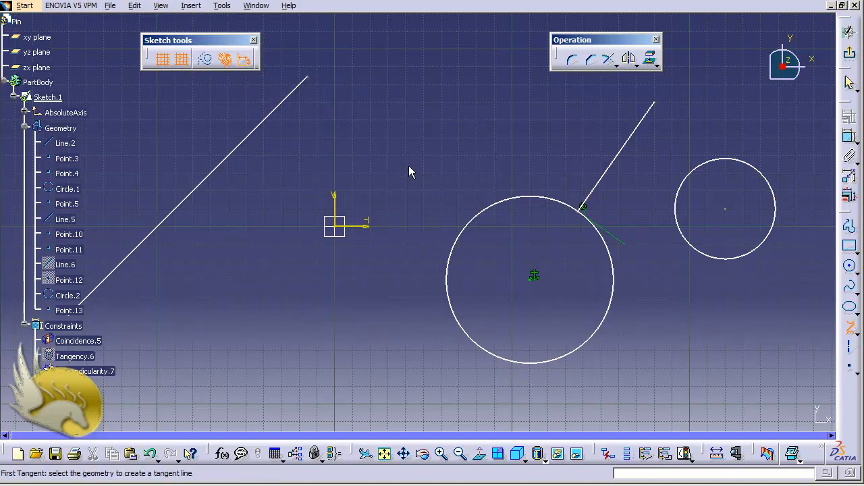
click(575, 360)
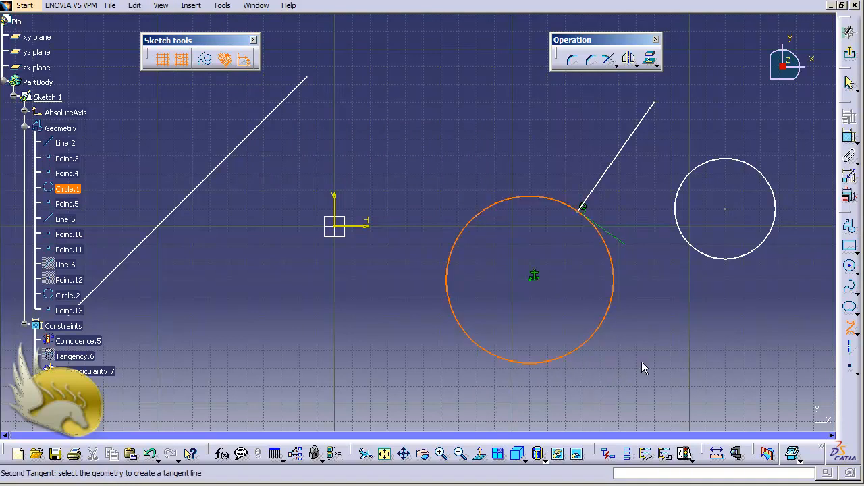
click(726, 258)
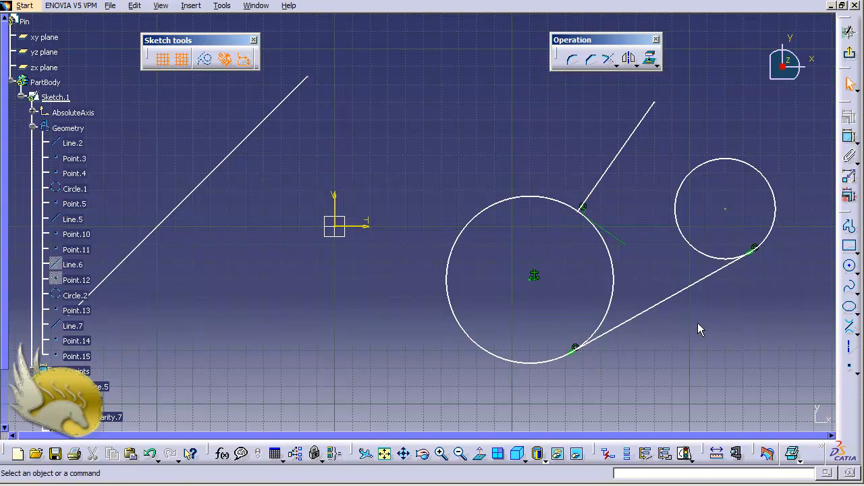
click(195, 7)
mouse_move(230, 56)
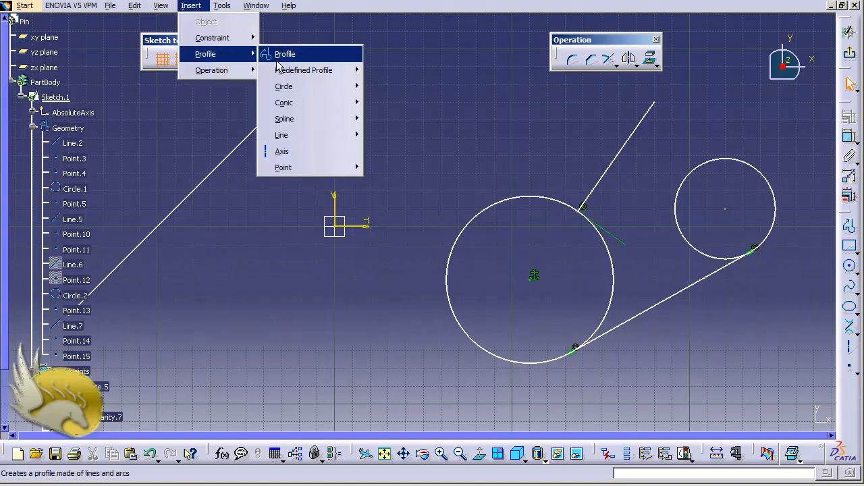
mouse_move(359, 135)
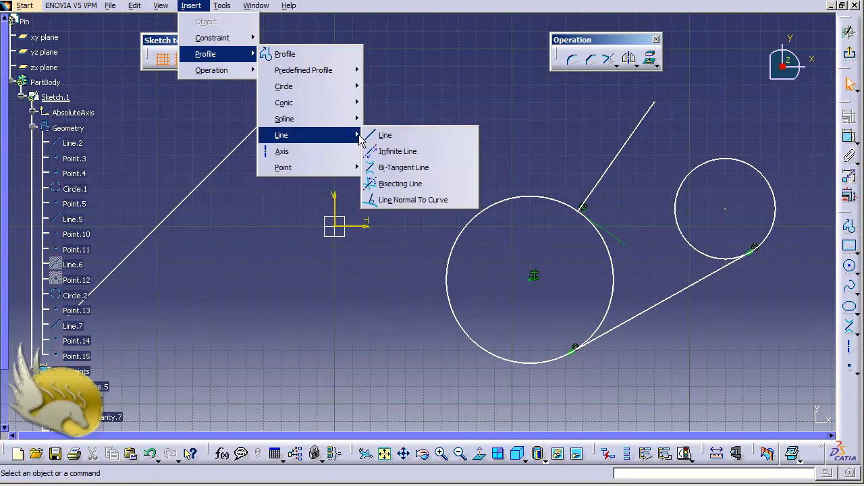
click(405, 308)
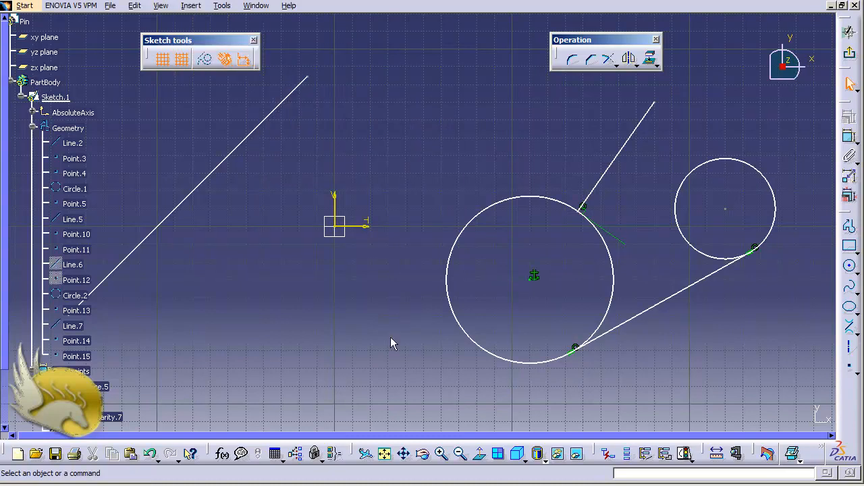
Step: Sketch a rectangle about 220 mm wide and 70 mm high below the circles, starting from the corner H -40 mm, V -120 mm
key(ctrl+Up)
key(ctrl+Up)
key(ctrl+Up)
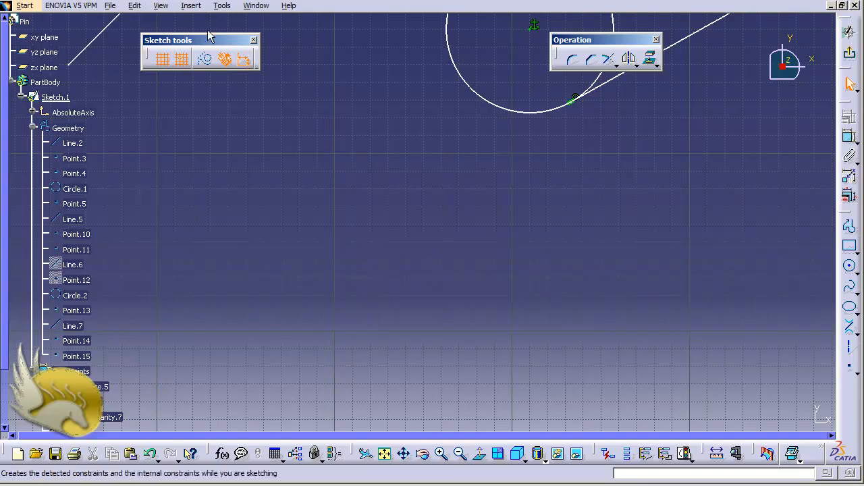
click(191, 5)
mouse_move(225, 60)
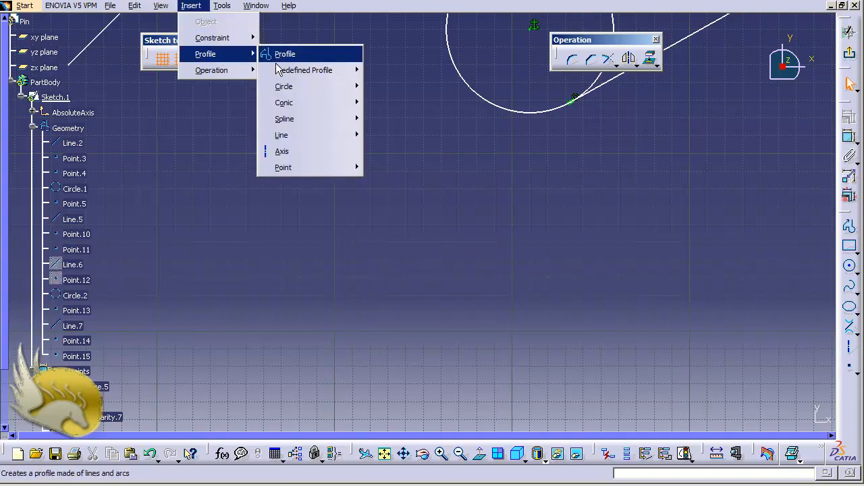
mouse_move(322, 107)
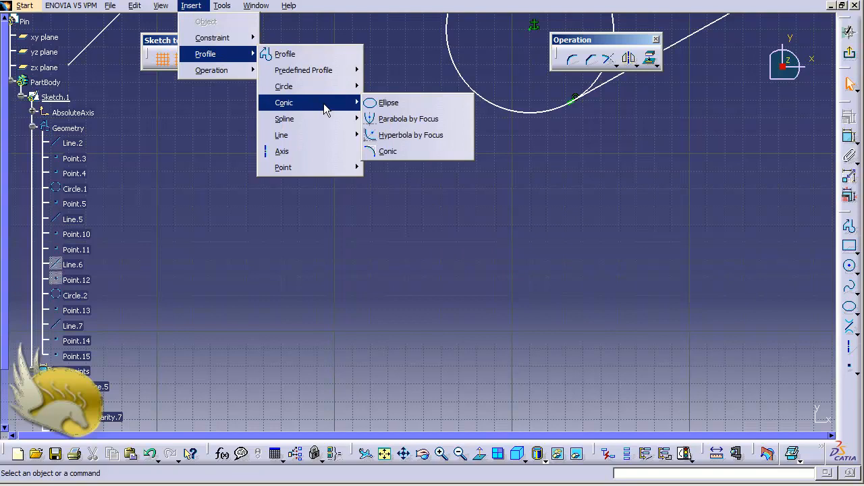
mouse_move(333, 75)
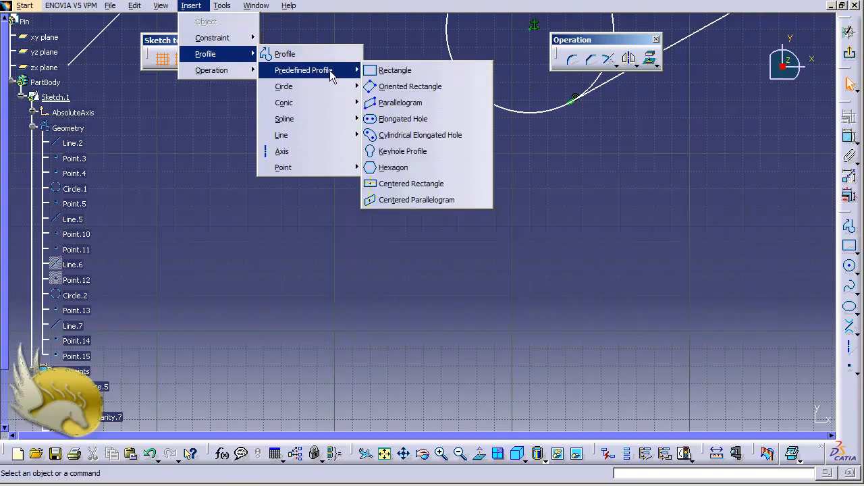
click(388, 71)
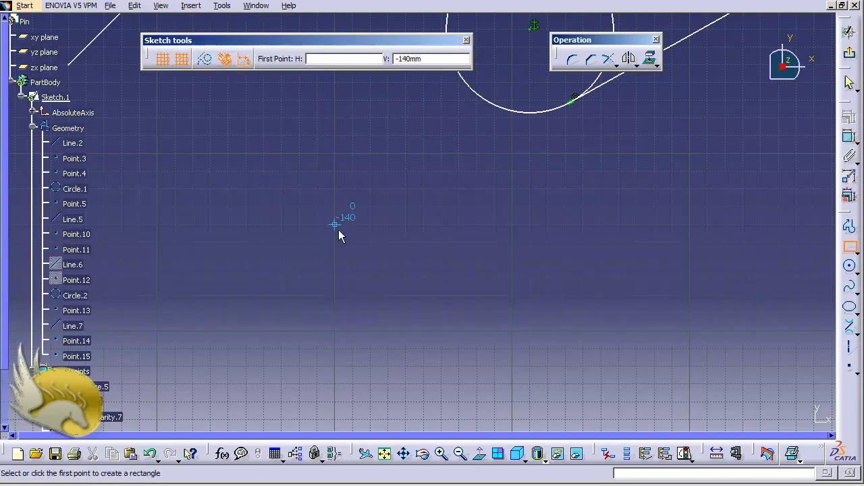
click(264, 189)
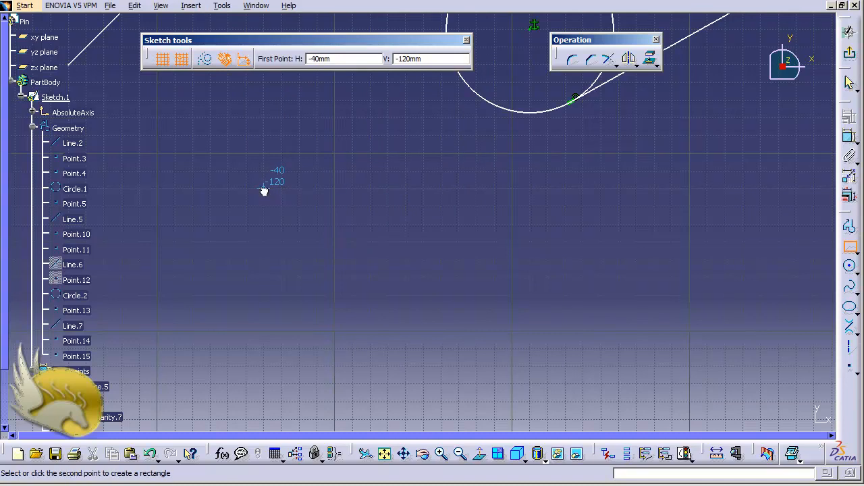
click(653, 318)
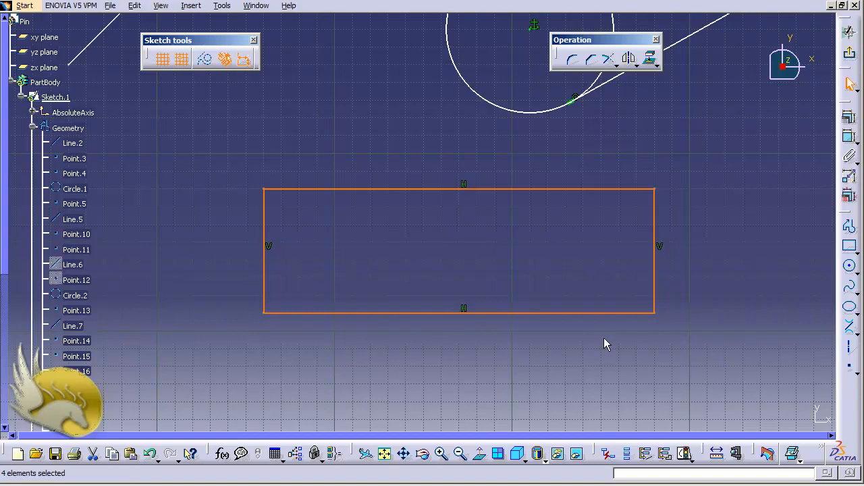
click(447, 244)
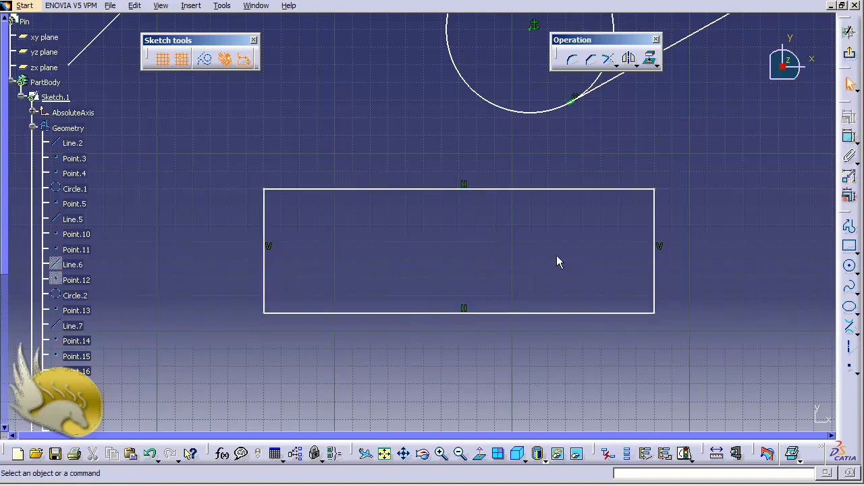
Step: Set the length of the rectangle's right vertical line to 90 mm in its line definition
double_click(653, 225)
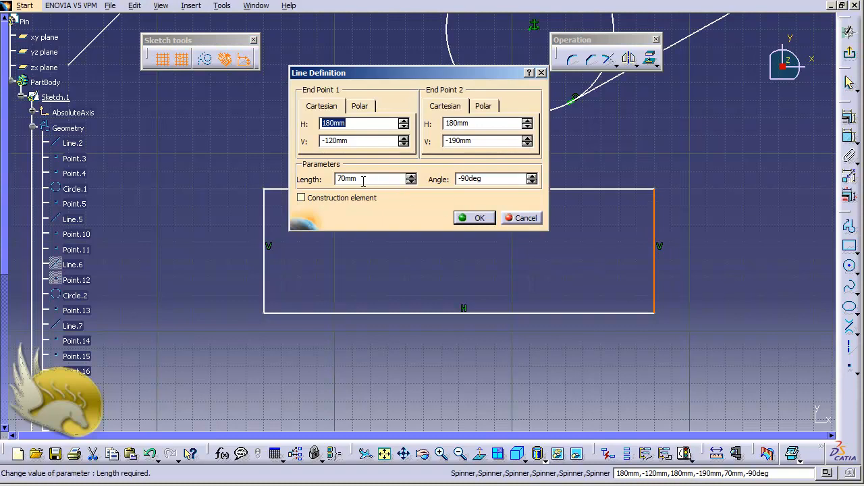
double_click(364, 180)
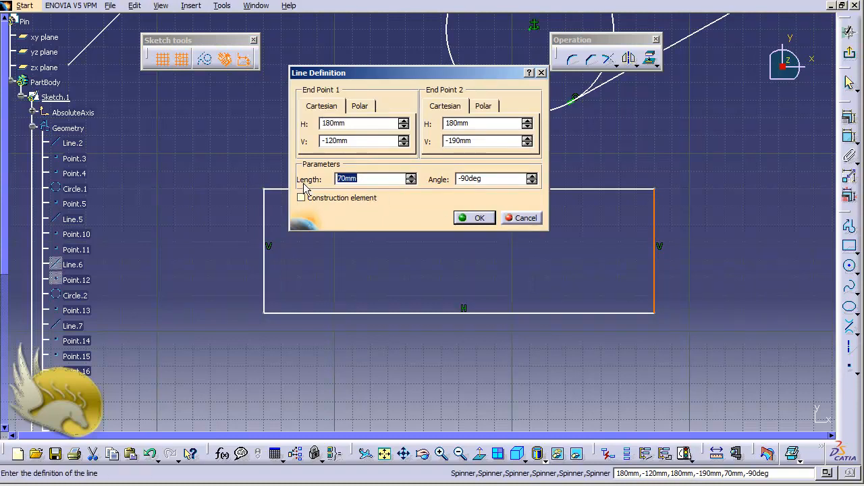
text(90)
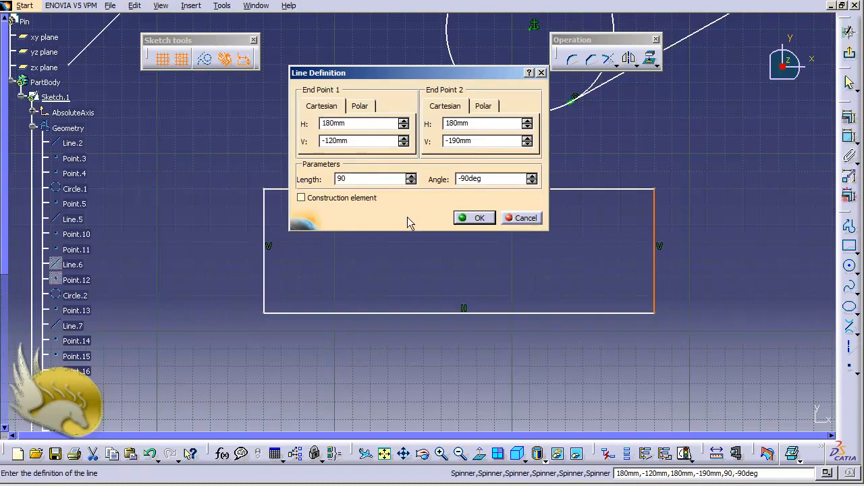
click(473, 217)
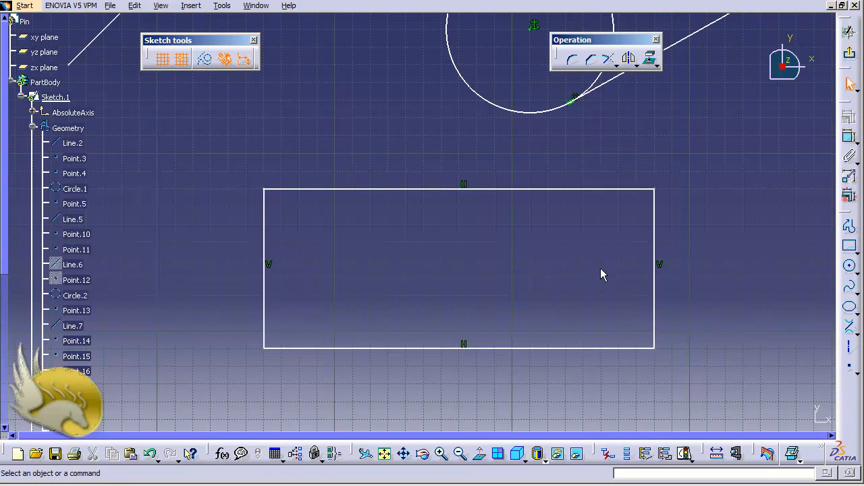
Step: Add a length constraint to the rectangle's right side and set its value to 110 mm
click(850, 137)
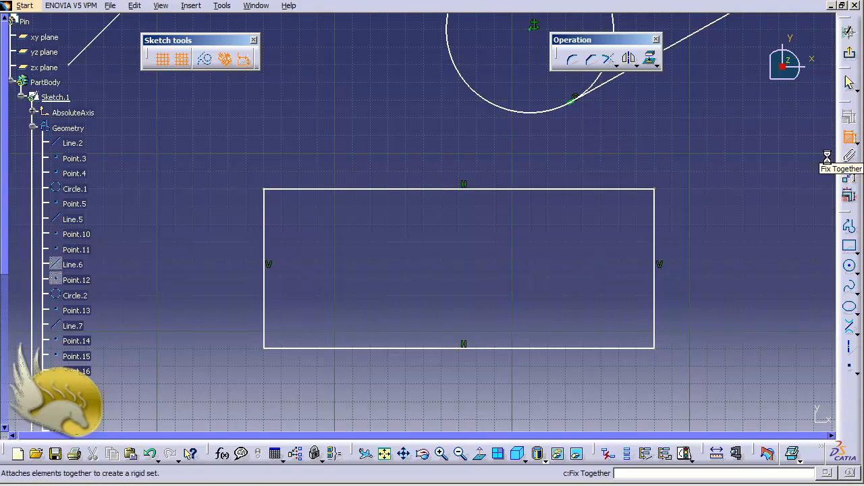
click(656, 226)
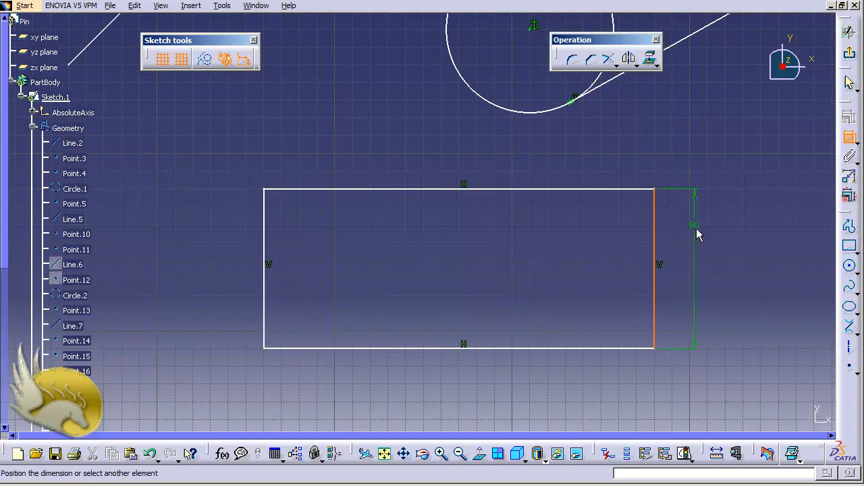
click(698, 233)
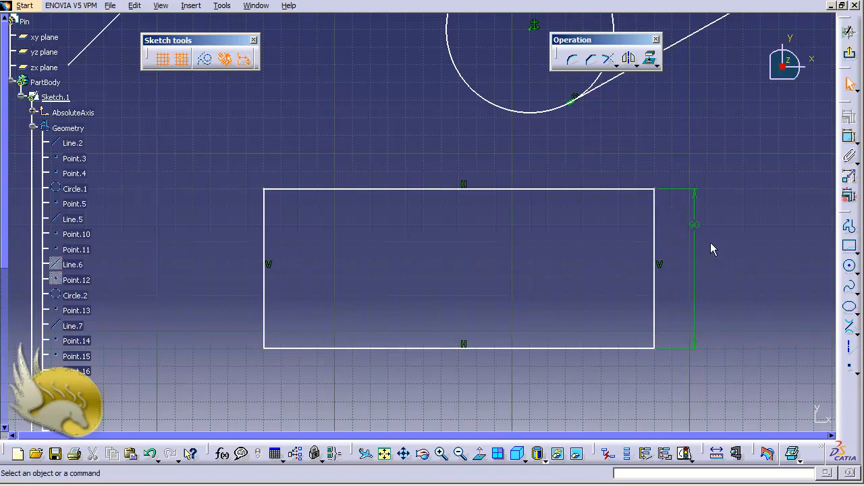
double_click(699, 227)
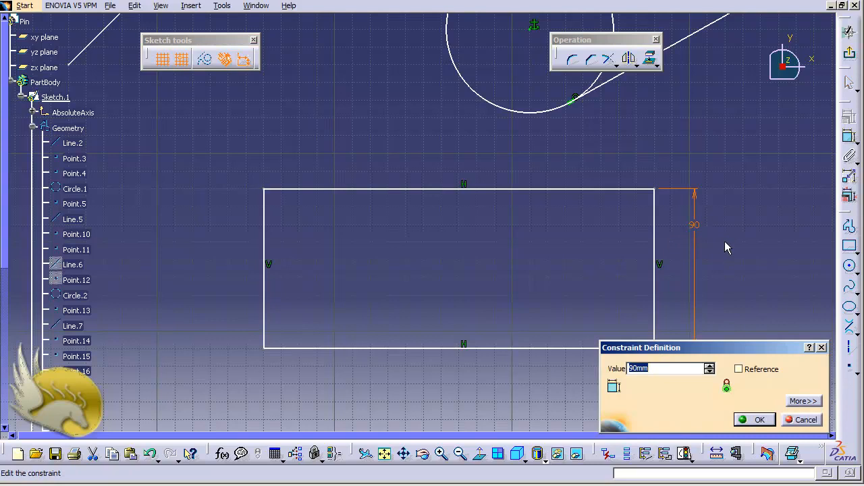
text(110)
key(Return)
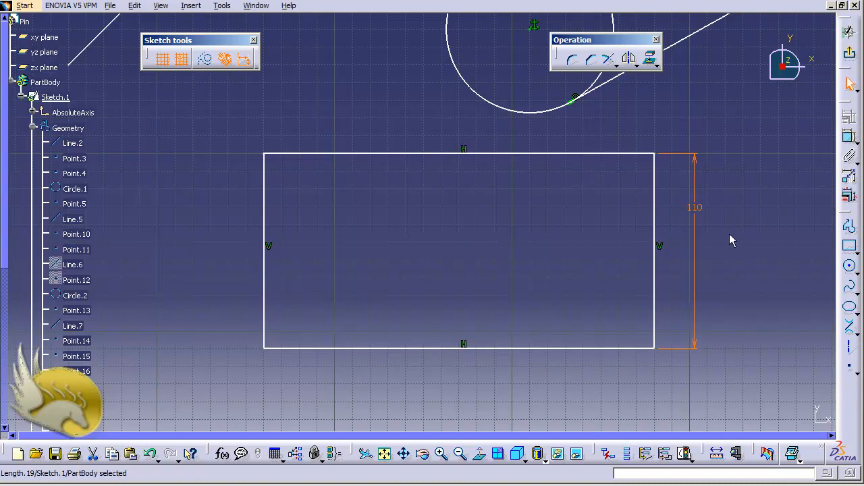
Step: Examine the units available for the Length magnitude in the Parameters and Measure options
click(221, 6)
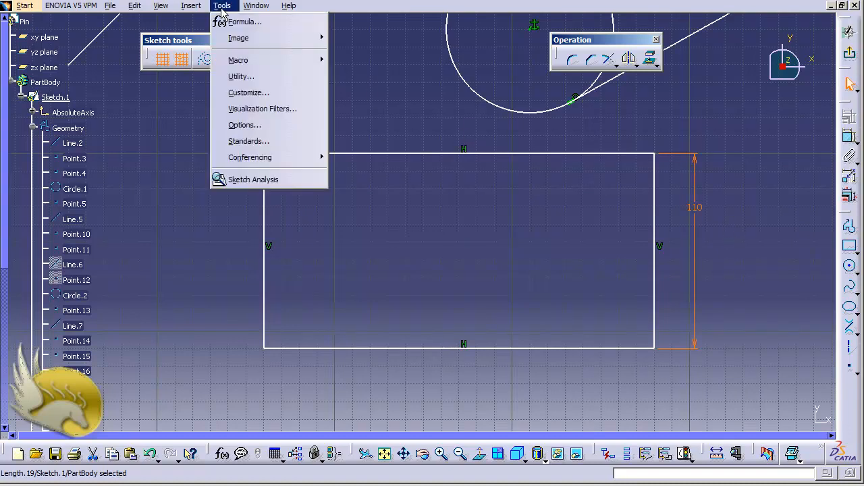
click(260, 124)
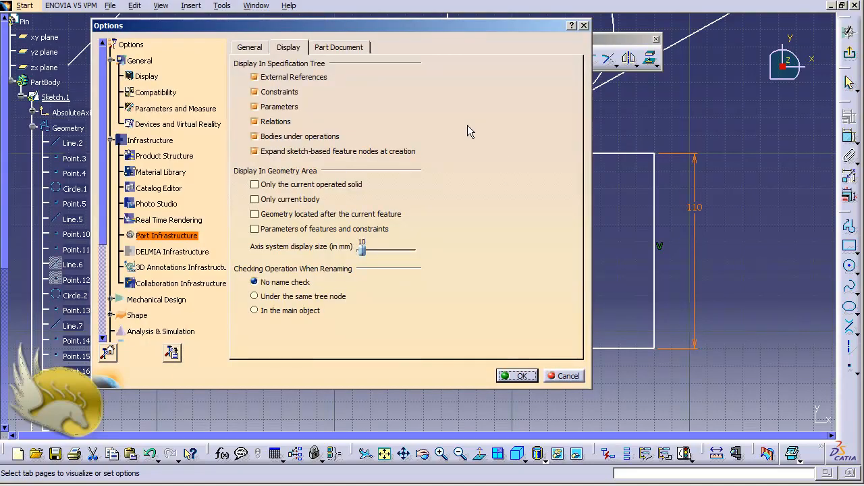
click(165, 109)
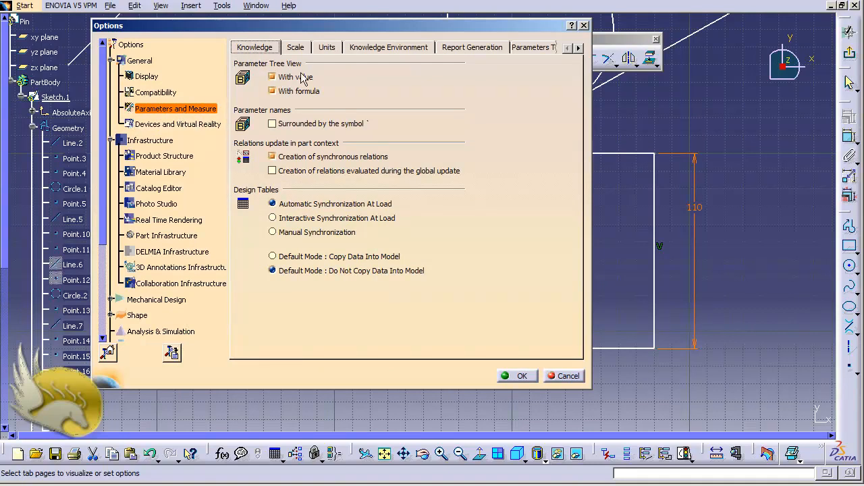
click(328, 49)
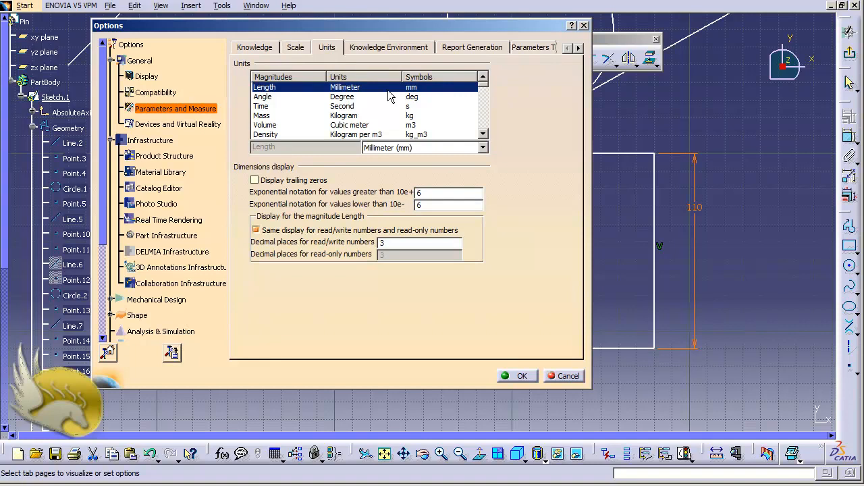
click(363, 87)
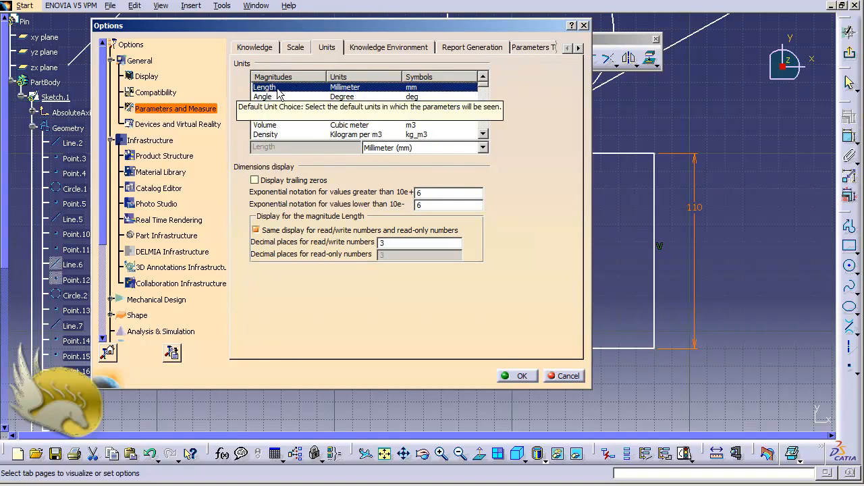
click(483, 148)
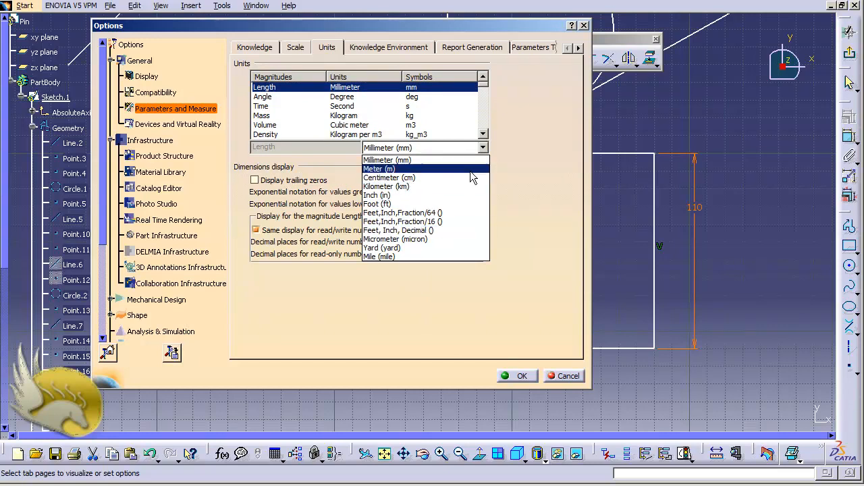
click(514, 133)
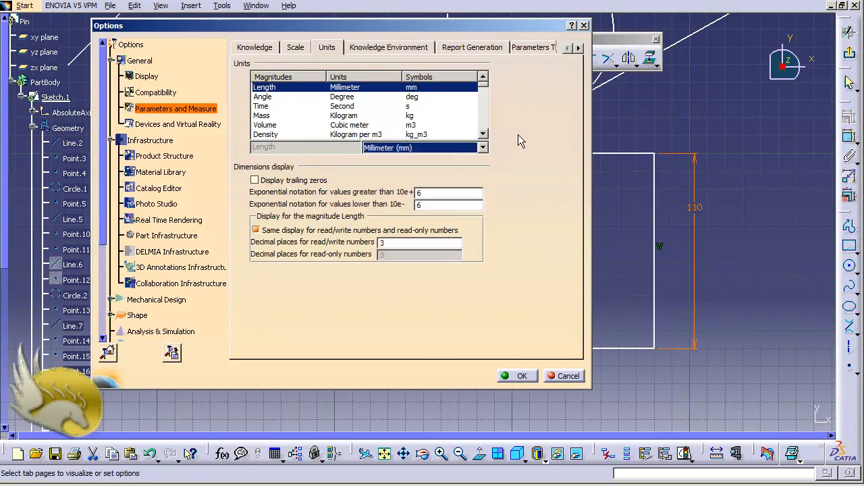
Step: Examine the units available for Time and Mass, and leave the options without changing anything
click(262, 106)
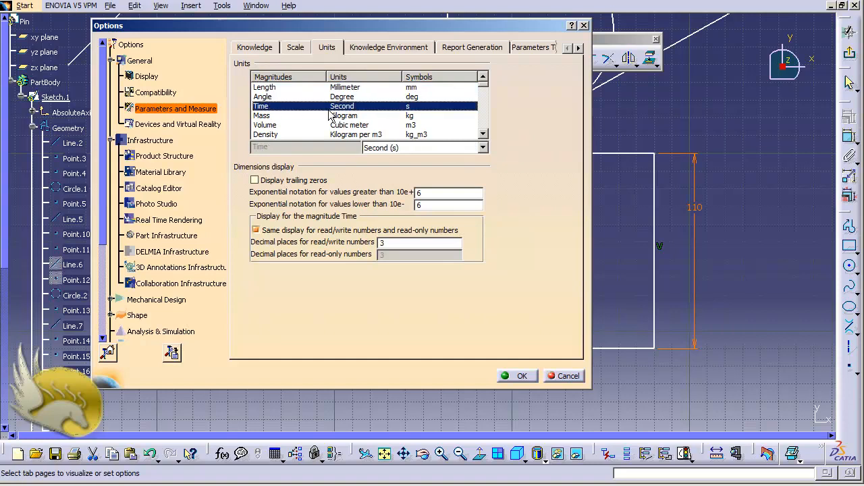
click(483, 148)
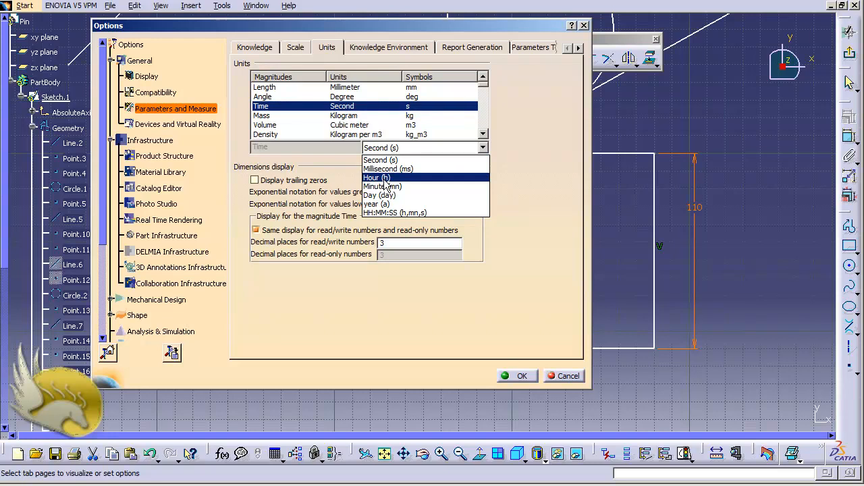
click(510, 124)
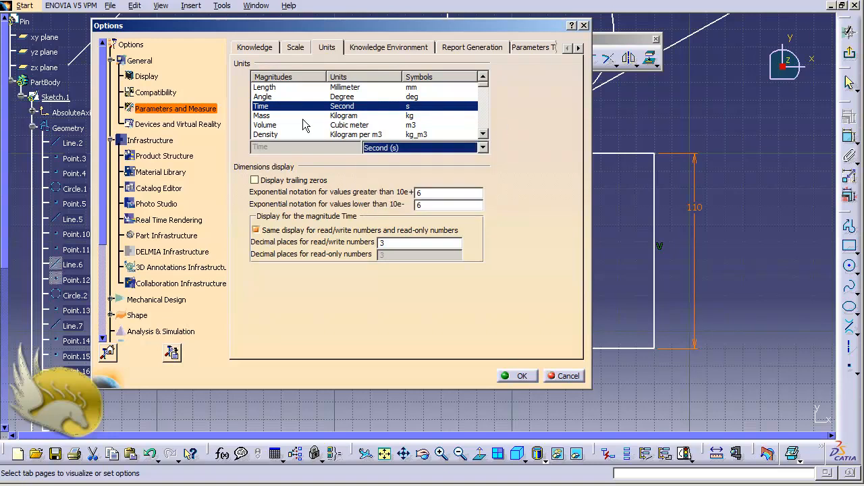
click(263, 116)
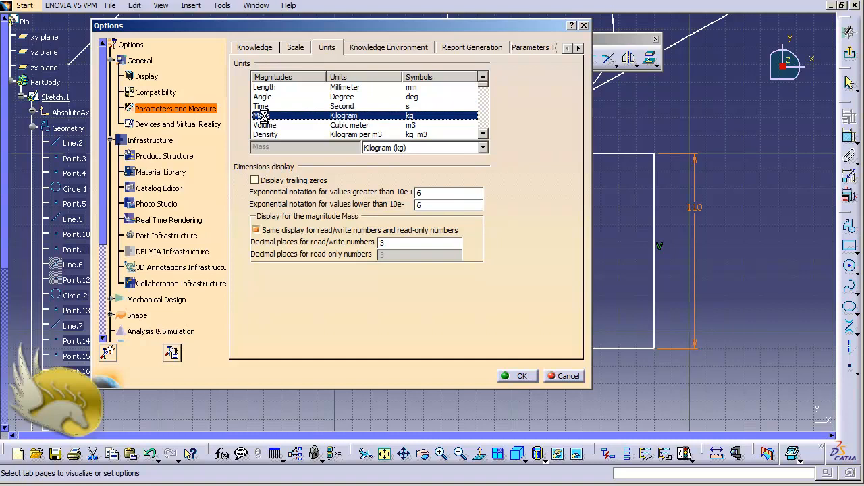
click(483, 147)
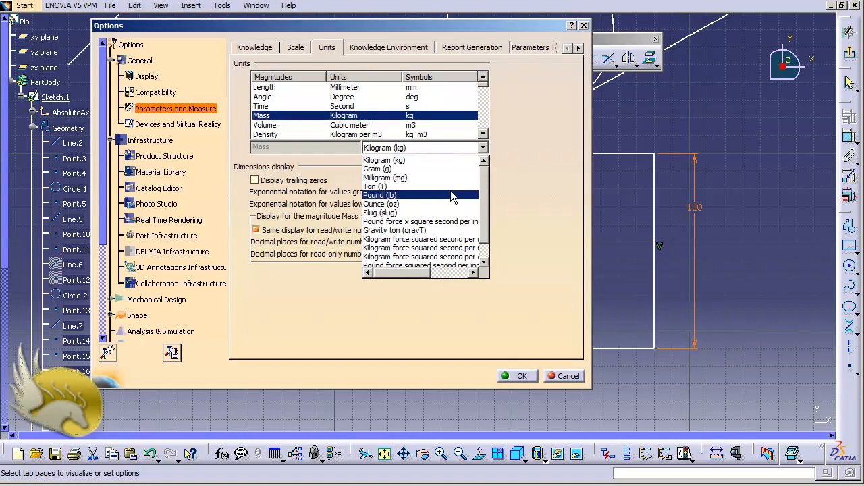
click(507, 196)
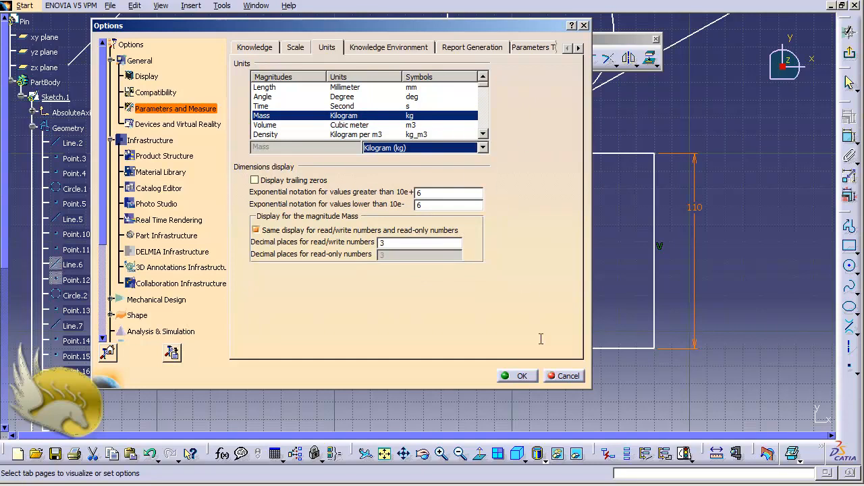
click(557, 376)
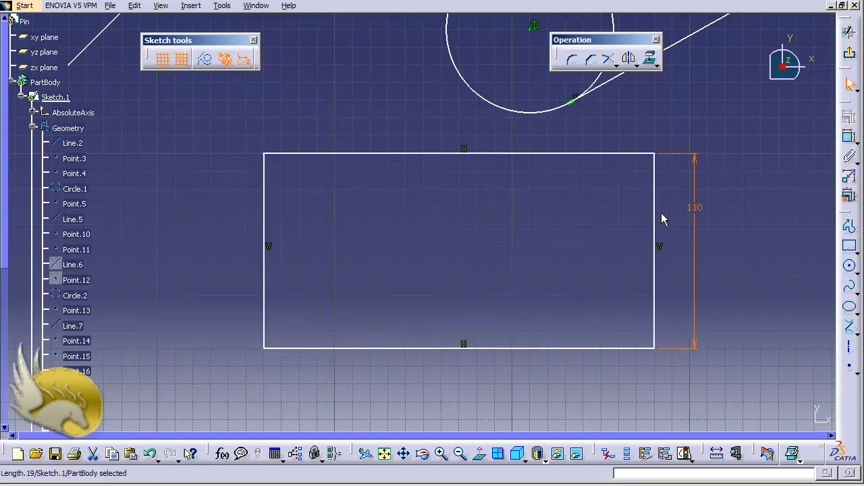
Step: Set the rectangle's right-side length constraint to 110 cm by replacing its millimetre unit
click(702, 214)
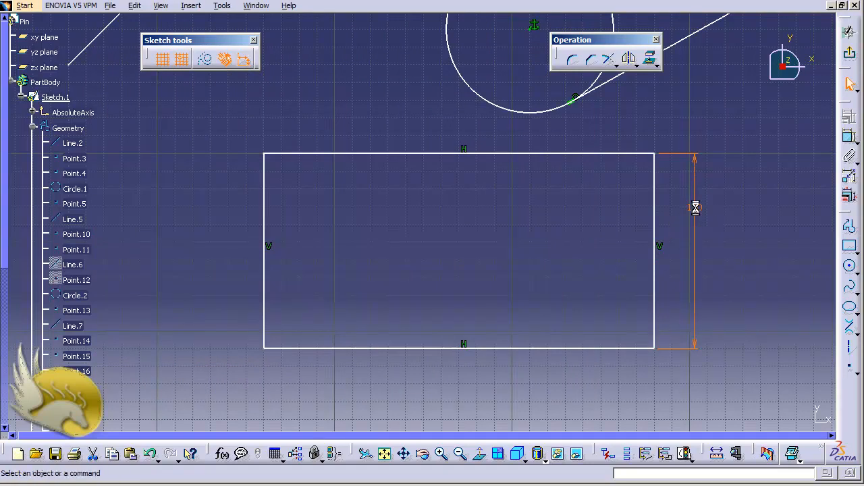
double_click(698, 213)
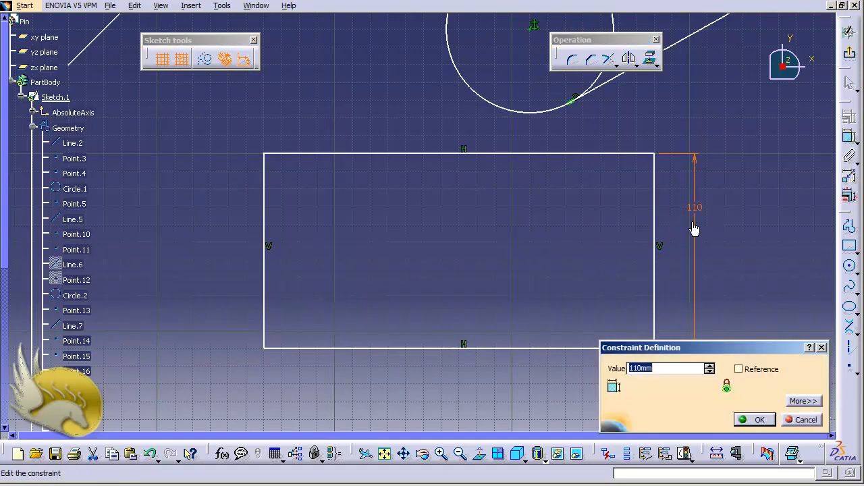
click(656, 368)
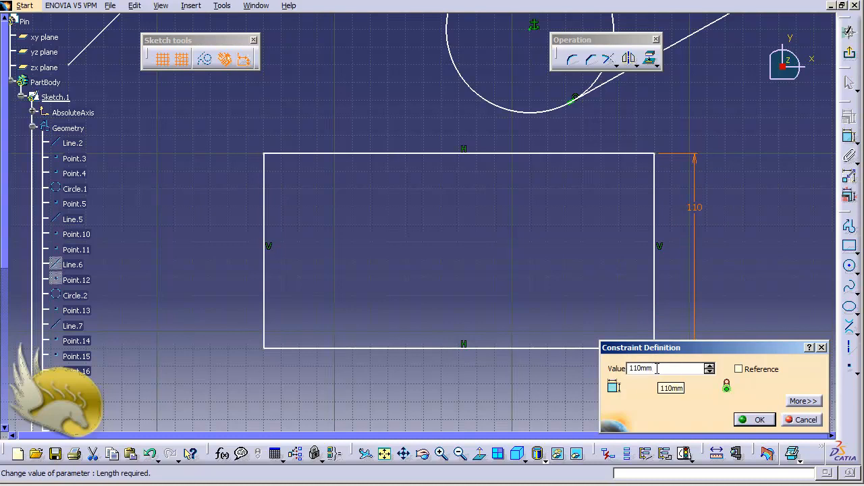
drag(656, 368, 641, 368)
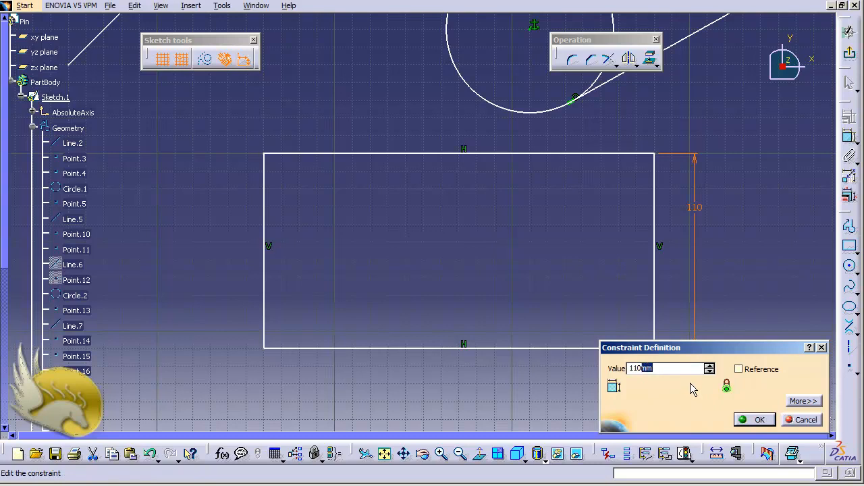
text(cm)
key(Return)
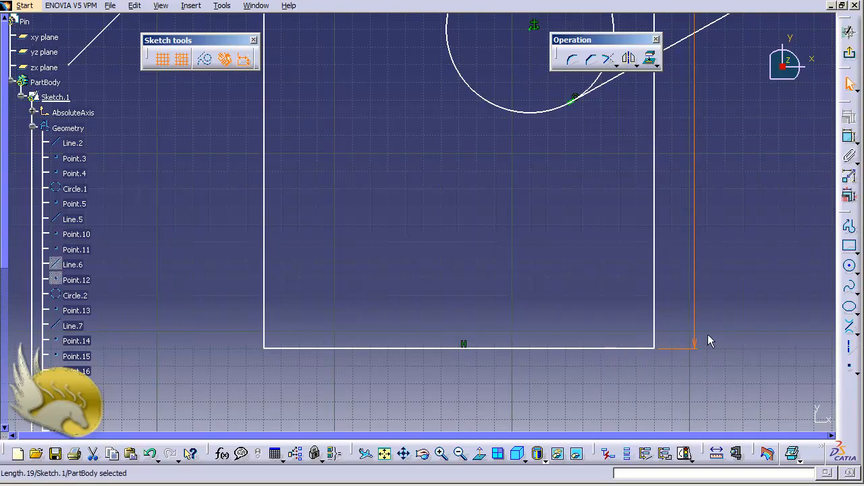
click(720, 248)
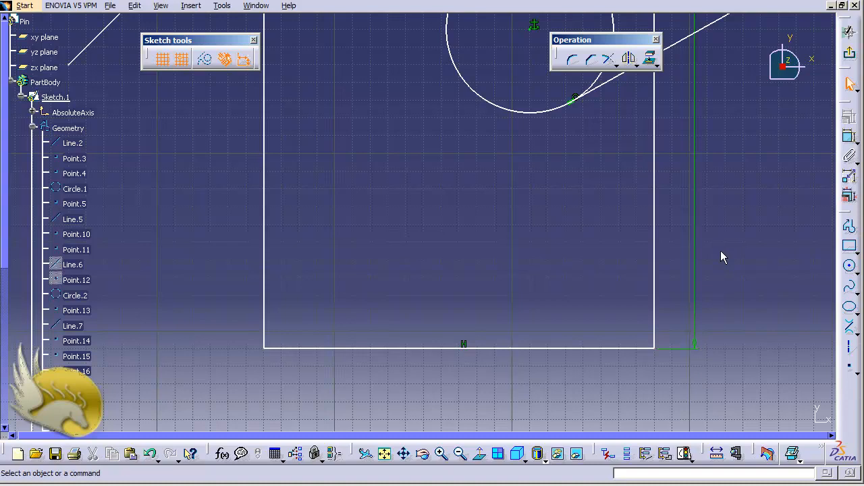
Step: Inspect the height dimension along the stretched rectangle's right side and restore it to 110 mm
key(ctrl+Page_Down)
key(ctrl+Page_Down)
key(ctrl+Page_Down)
key(ctrl+Page_Down)
key(ctrl+Page_Down)
key(ctrl+Page_Down)
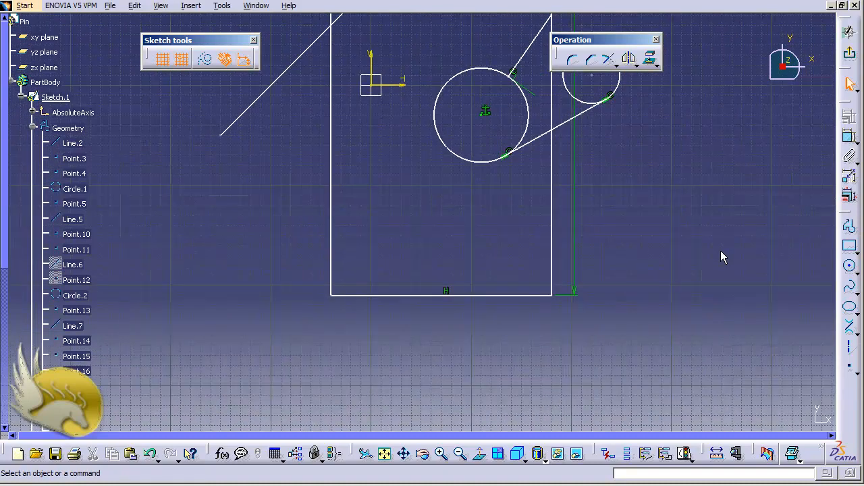
key(Up)
key(Up)
key(Up)
key(Up)
key(Up)
key(Up)
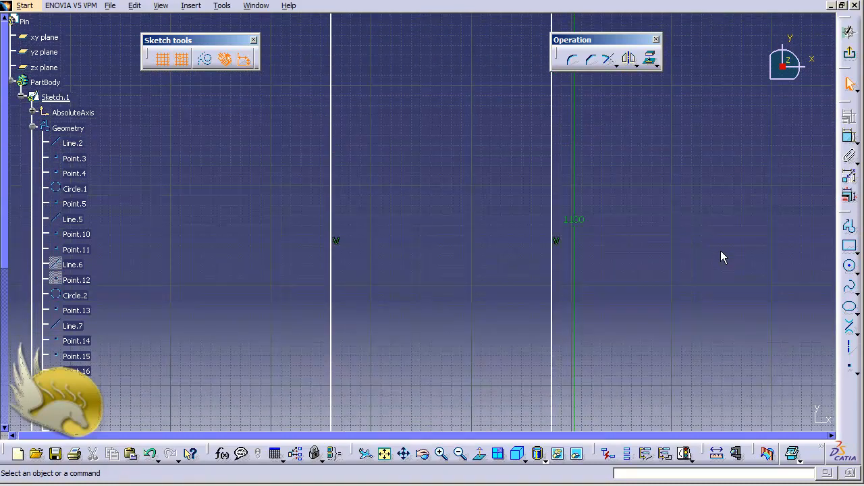
click(580, 223)
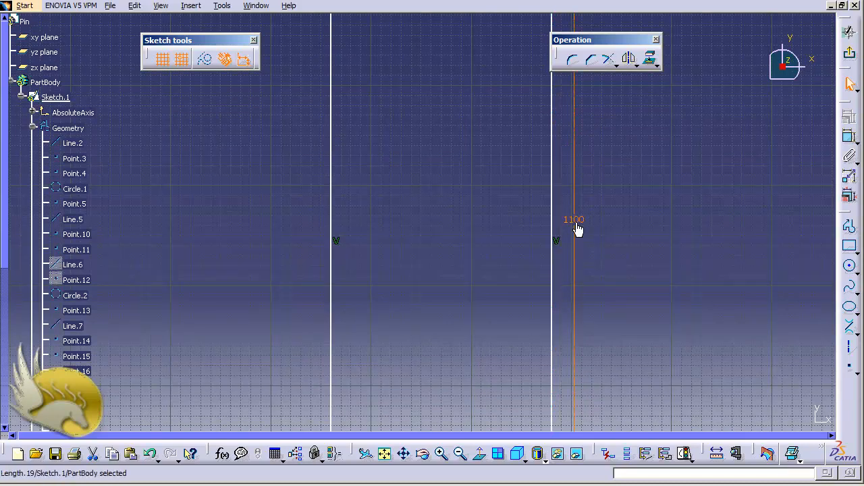
click(634, 236)
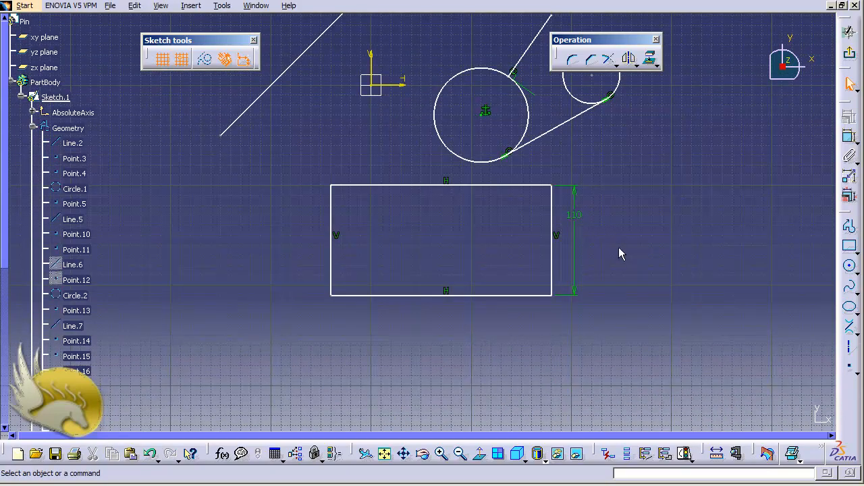
Step: Draw an oriented rectangle about 237 mm long, sloping at about -40.6 degrees, in the empty area left of the existing rectangle
key(ctrl+Right)
key(ctrl+Right)
key(ctrl+Right)
key(ctrl+Right)
key(ctrl+Right)
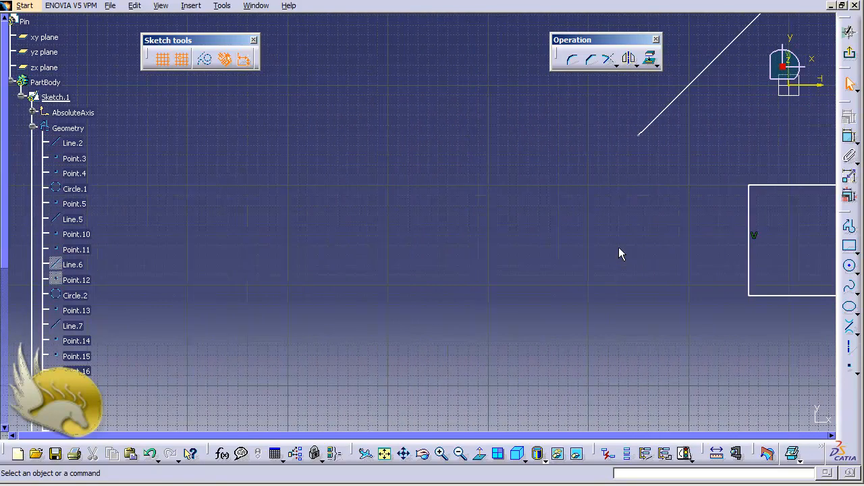
key(ctrl+Right)
click(191, 5)
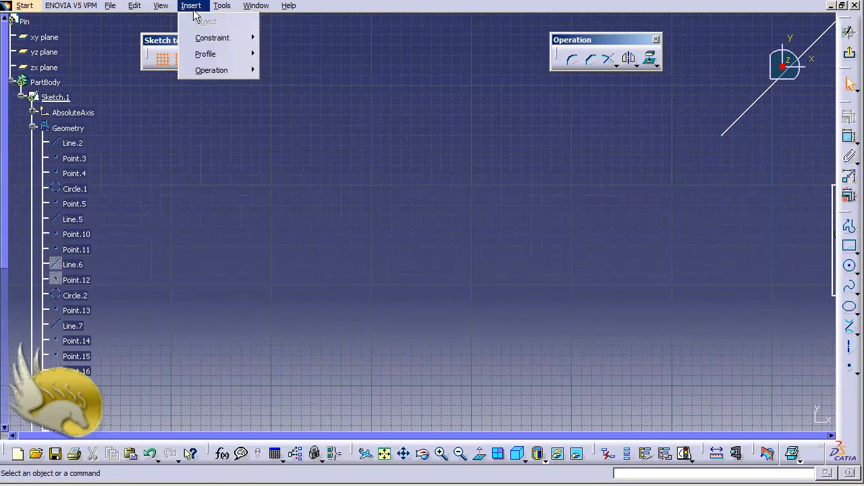
mouse_move(224, 57)
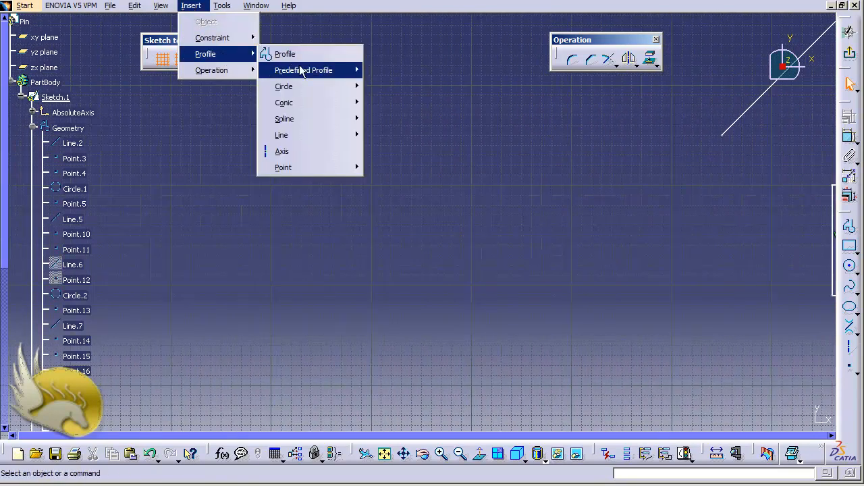
mouse_move(309, 70)
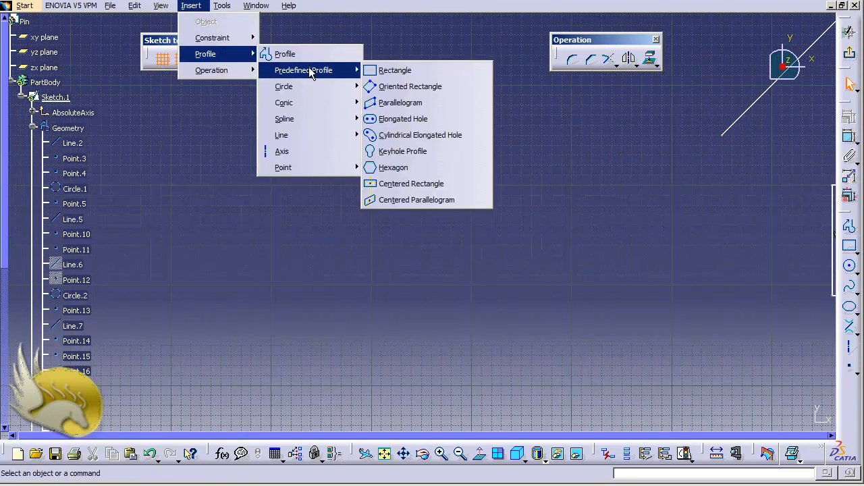
click(429, 86)
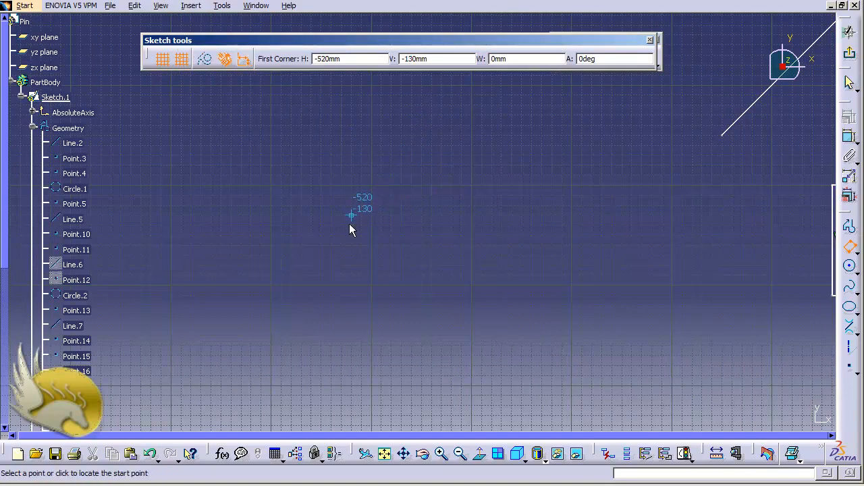
click(290, 261)
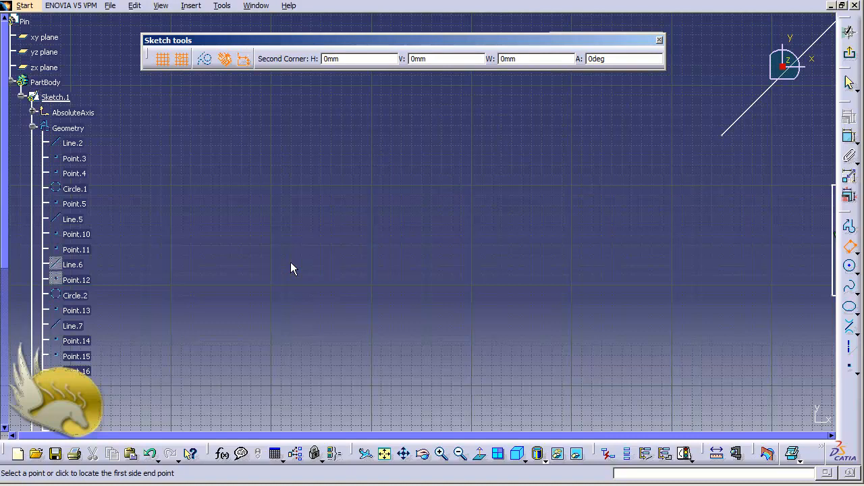
click(351, 196)
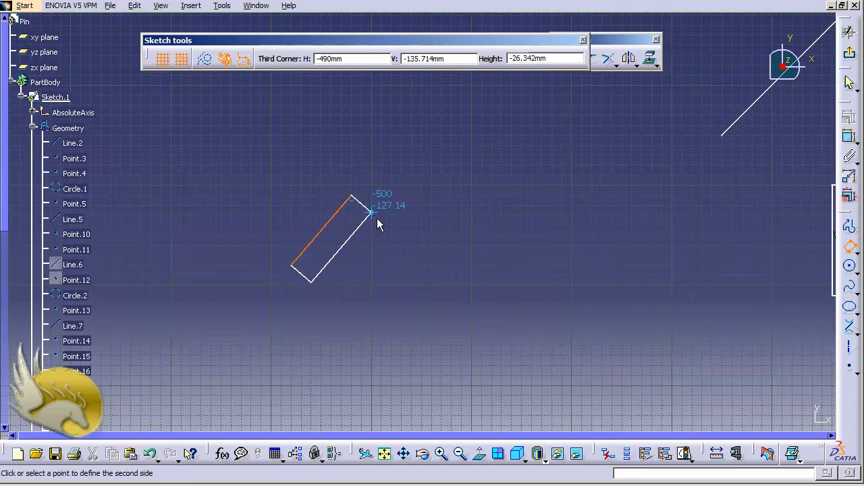
click(532, 350)
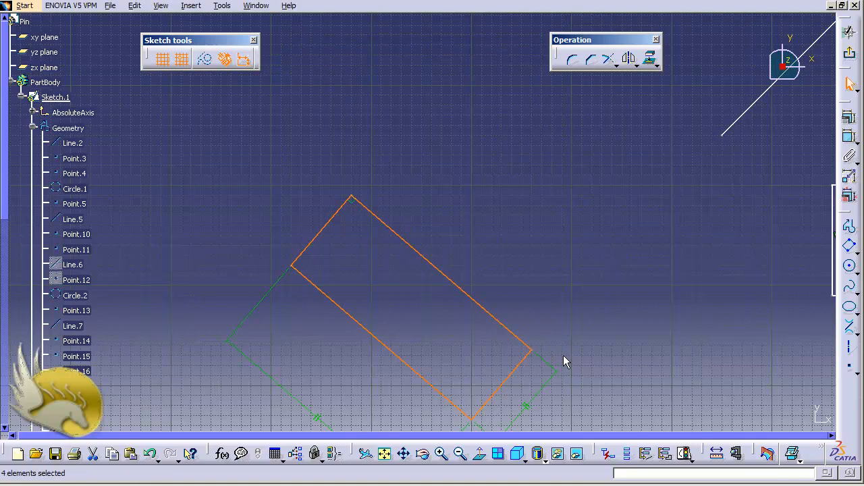
click(364, 261)
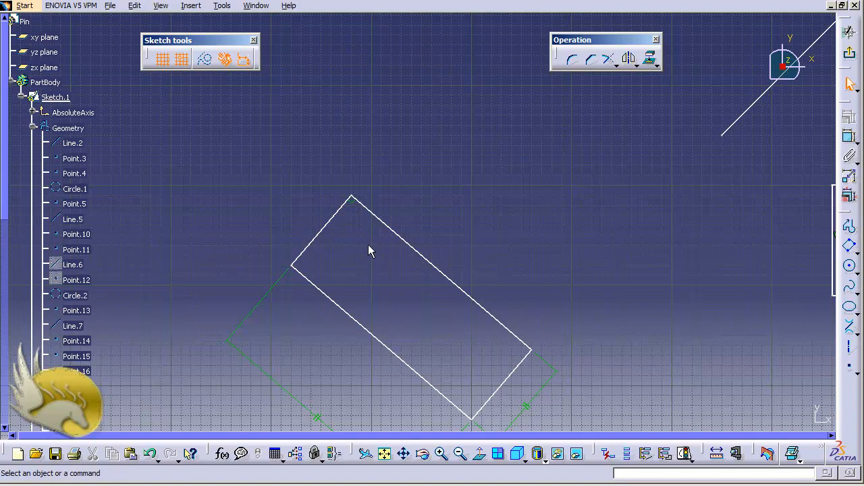
Step: Set the angle of the oriented rectangle's upper long side to -30 degrees in its line definition
key(ctrl+Up)
key(ctrl+Up)
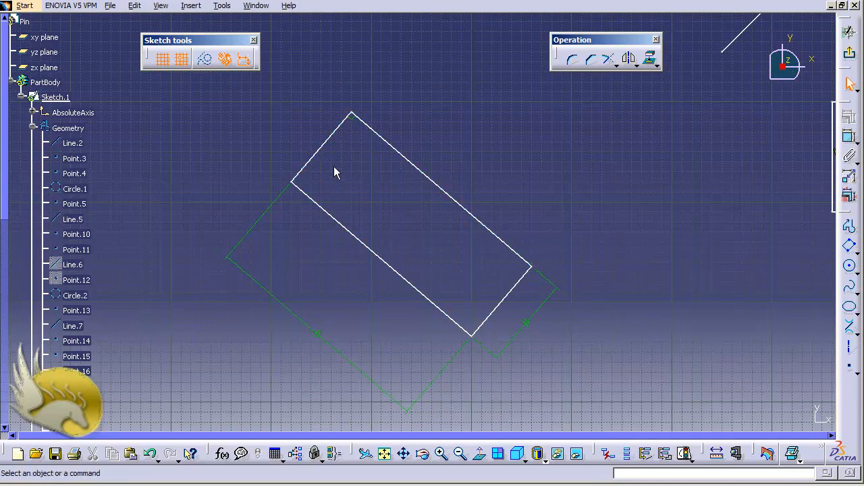
double_click(396, 150)
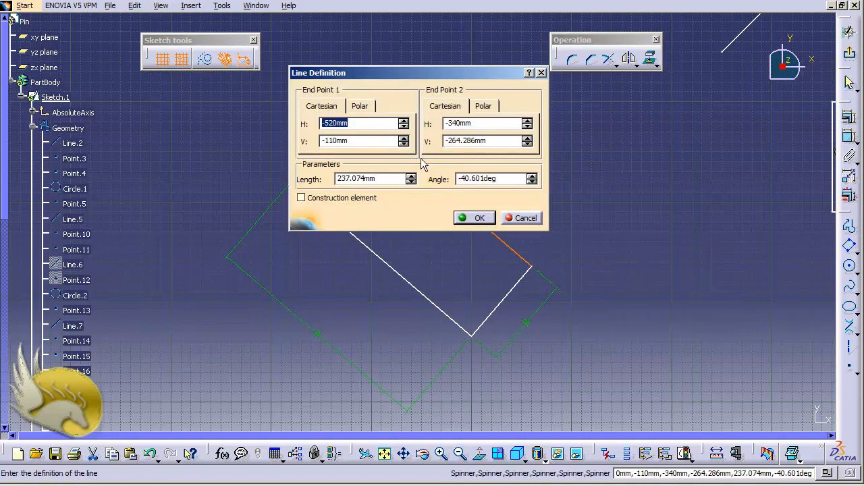
drag(505, 179, 460, 179)
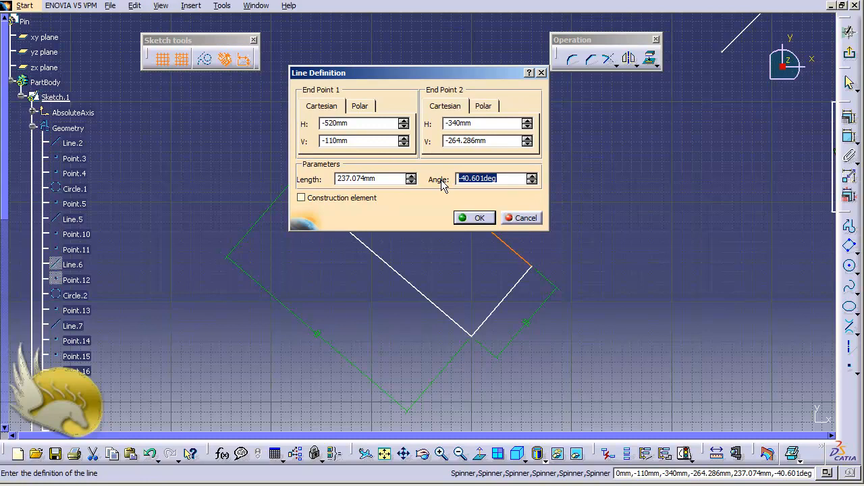
text(-30)
key(Return)
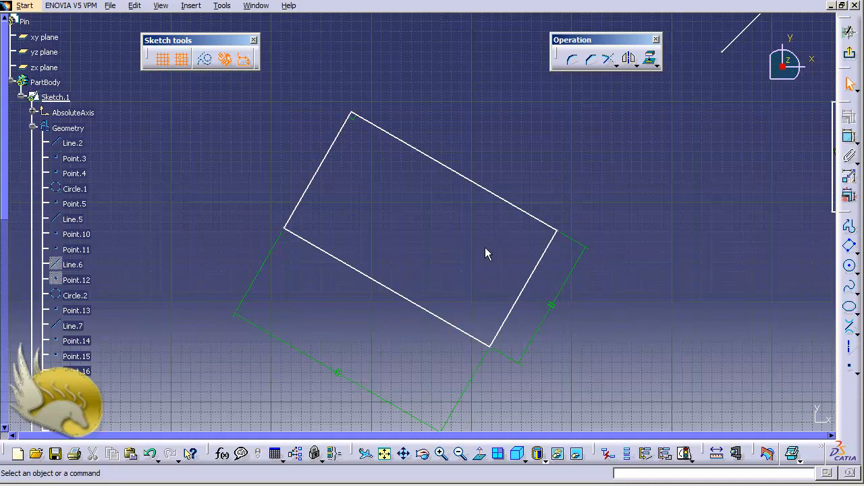
Step: Draw a predefined parallelogram with a short slanted first side in the empty area above the oriented rectangle
click(190, 8)
mouse_move(225, 56)
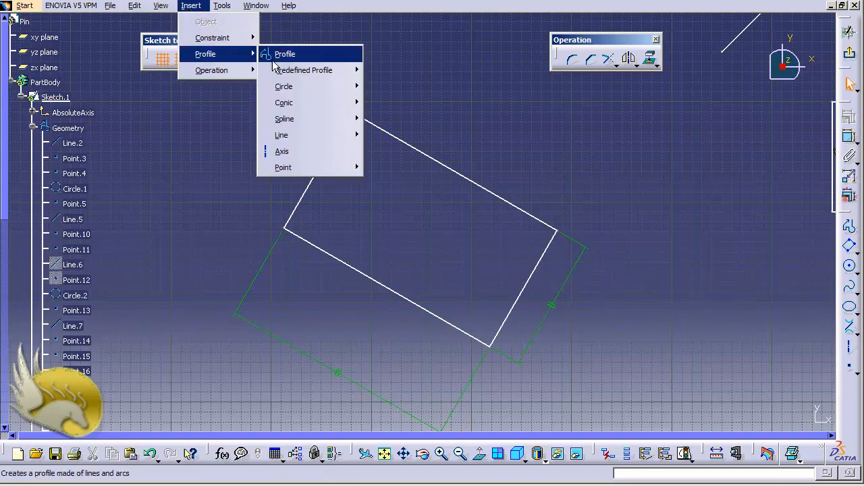
mouse_move(323, 79)
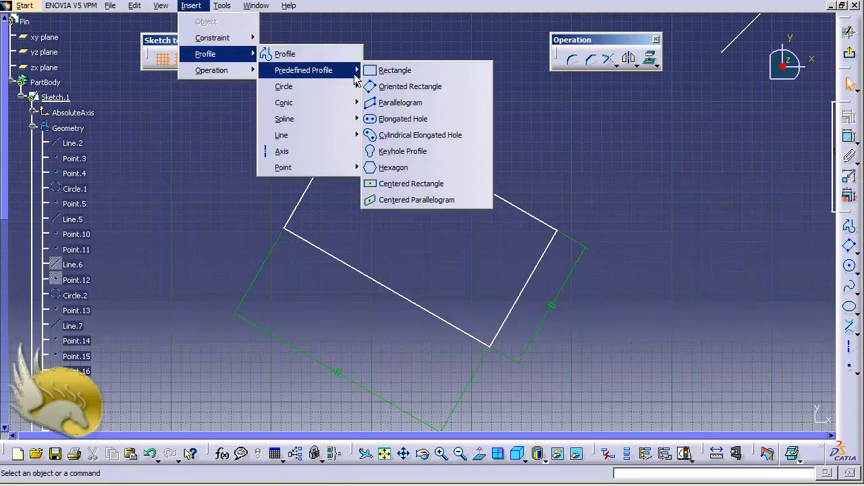
click(423, 107)
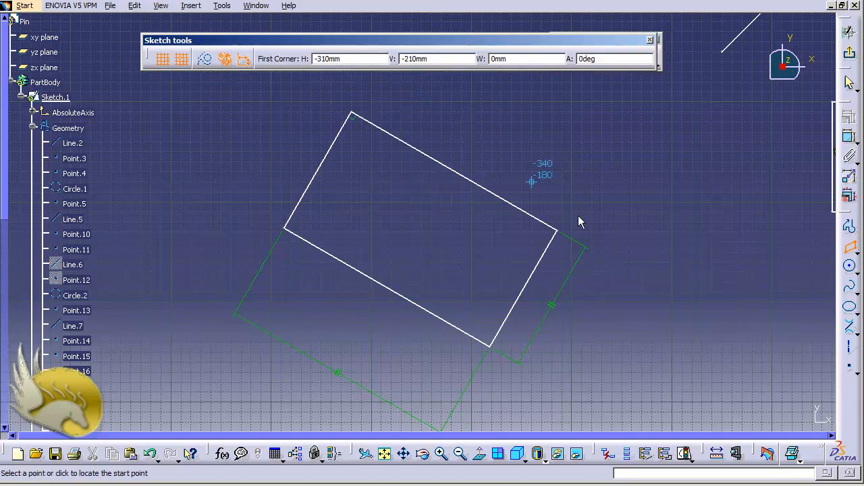
scroll(627, 295, up, 5)
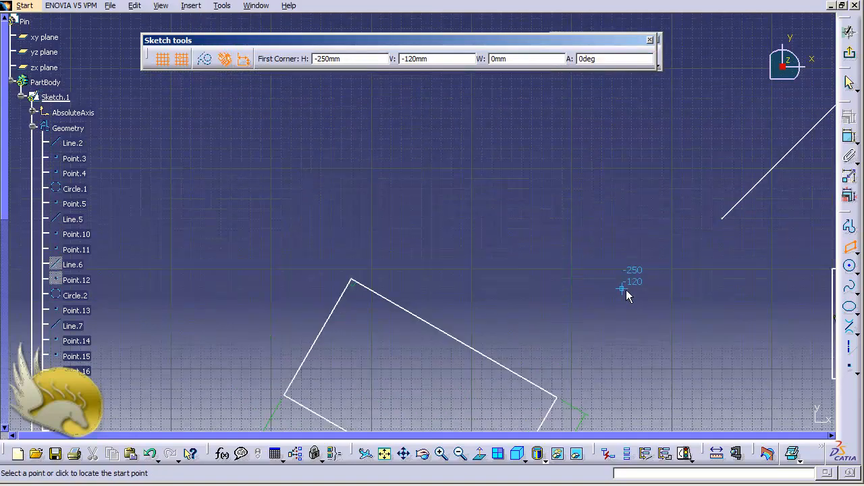
scroll(626, 295, up, 7)
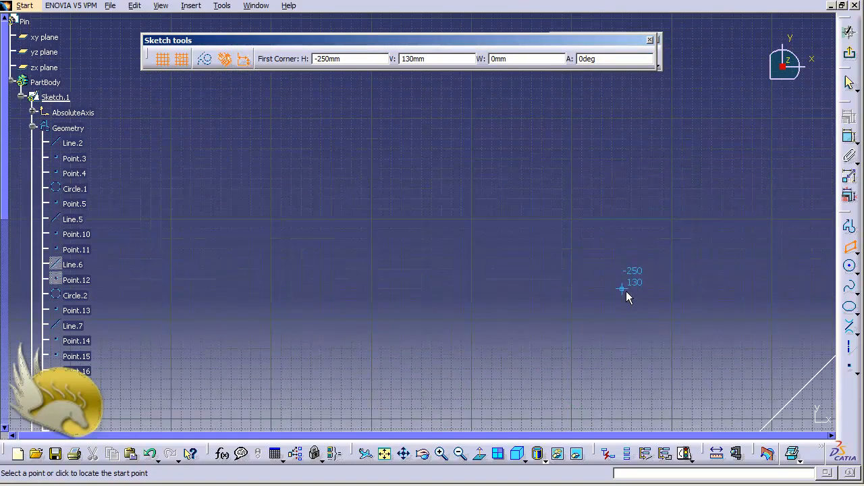
click(302, 177)
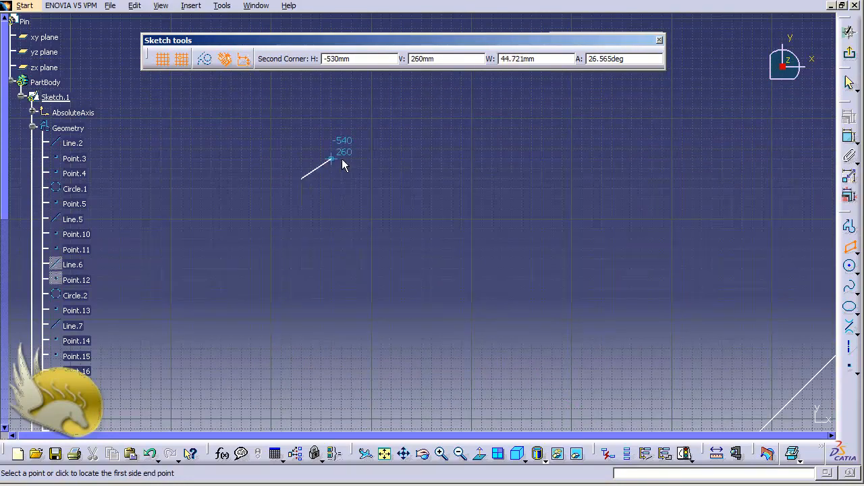
click(371, 129)
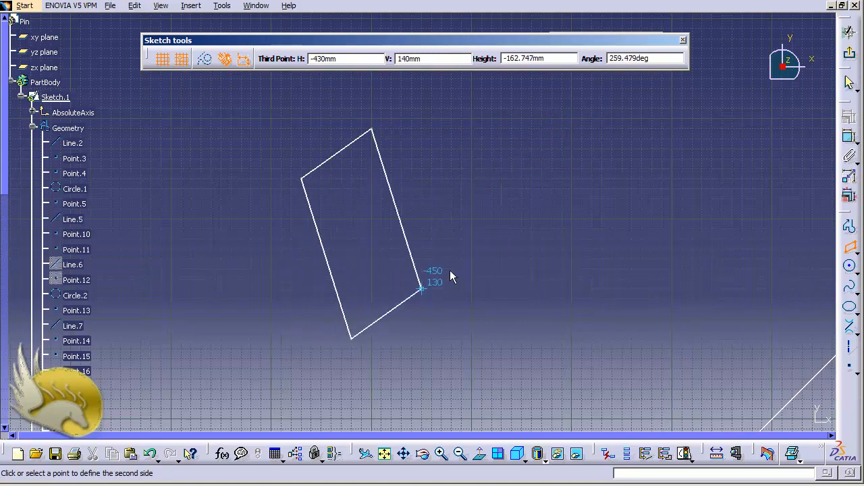
click(543, 160)
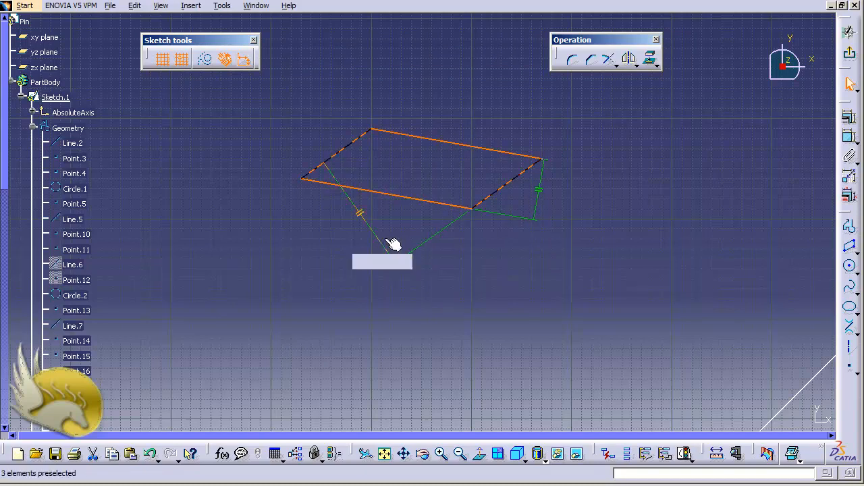
click(483, 255)
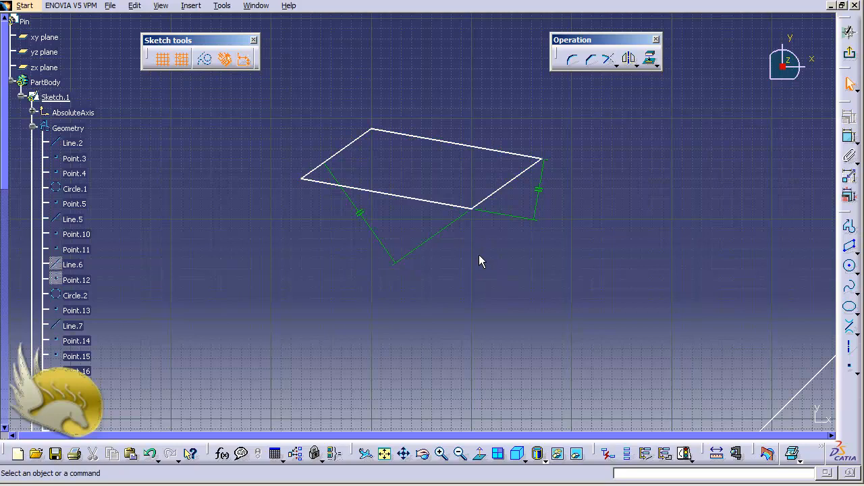